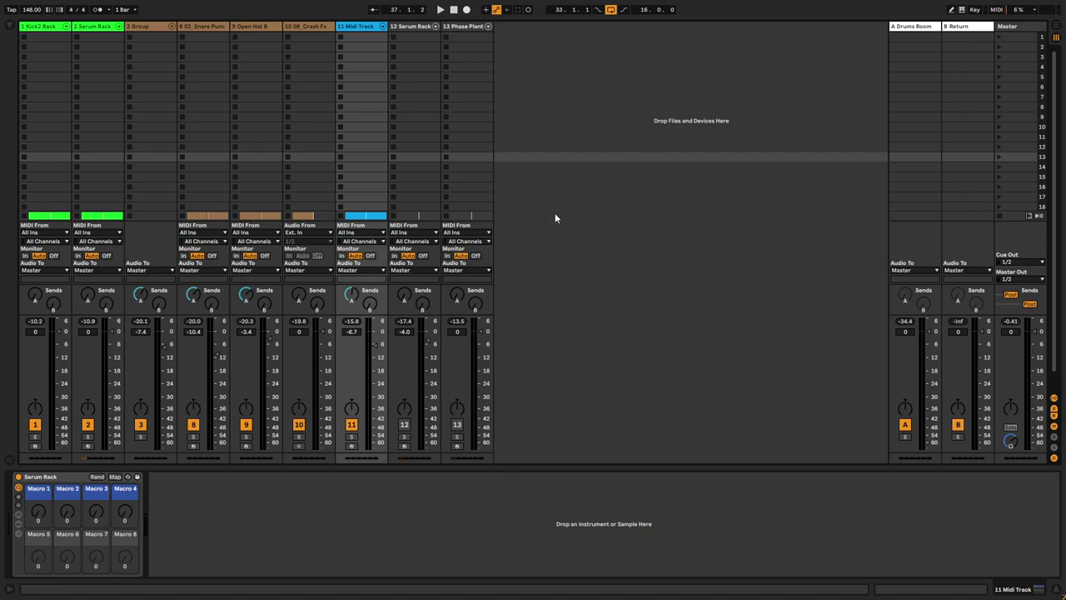
Play the arrangement loop and solo the 11 Midi Track to hear it on its own
key("space")
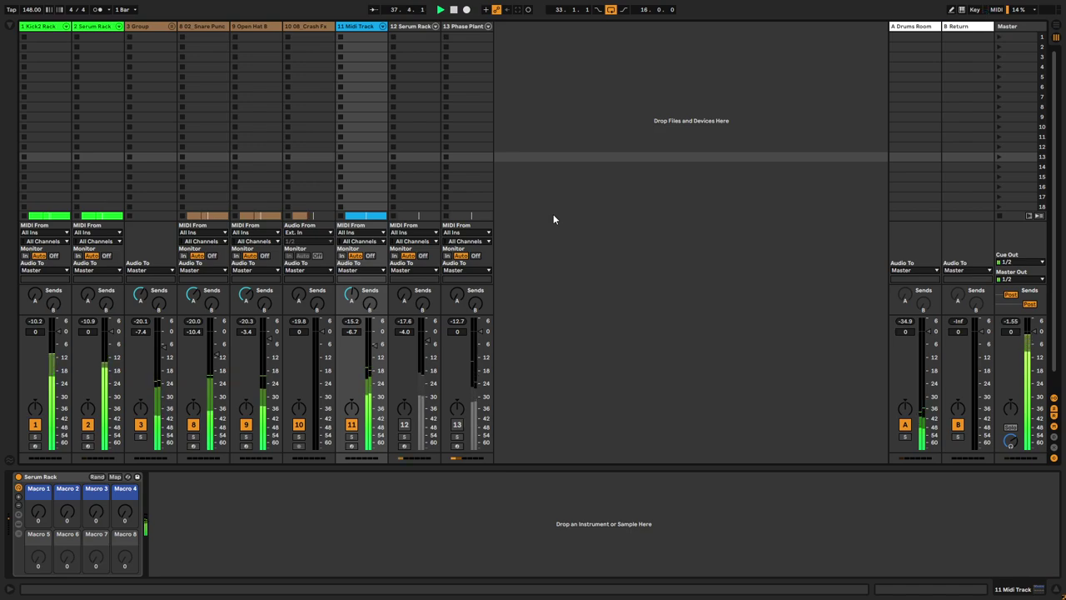
left_click(351, 436)
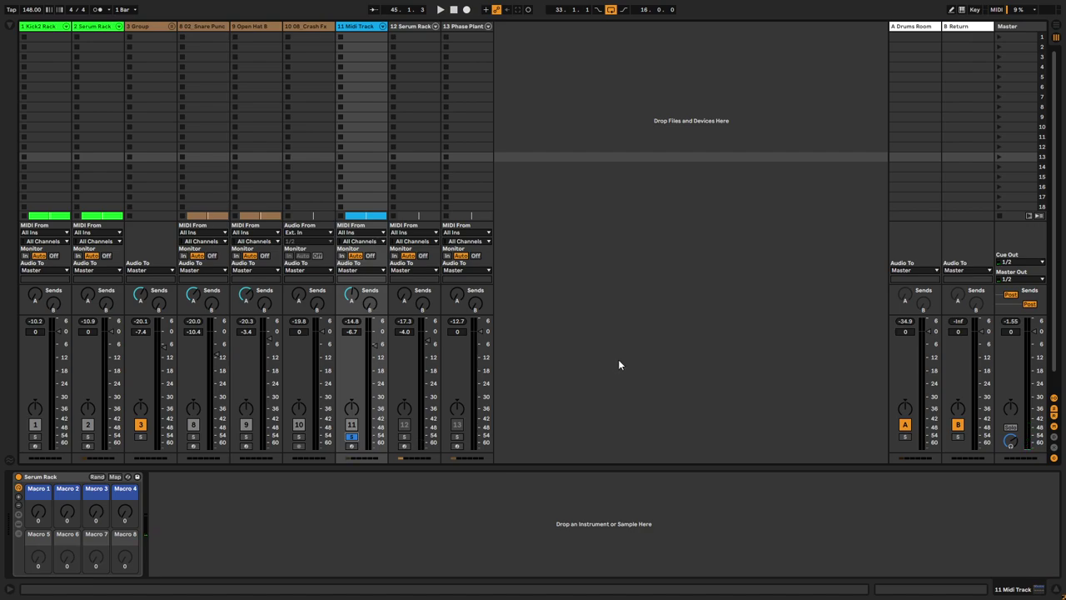
Insert a new MIDI track after the 11 Midi Track and switch to Arrangement View
right_click(366, 25)
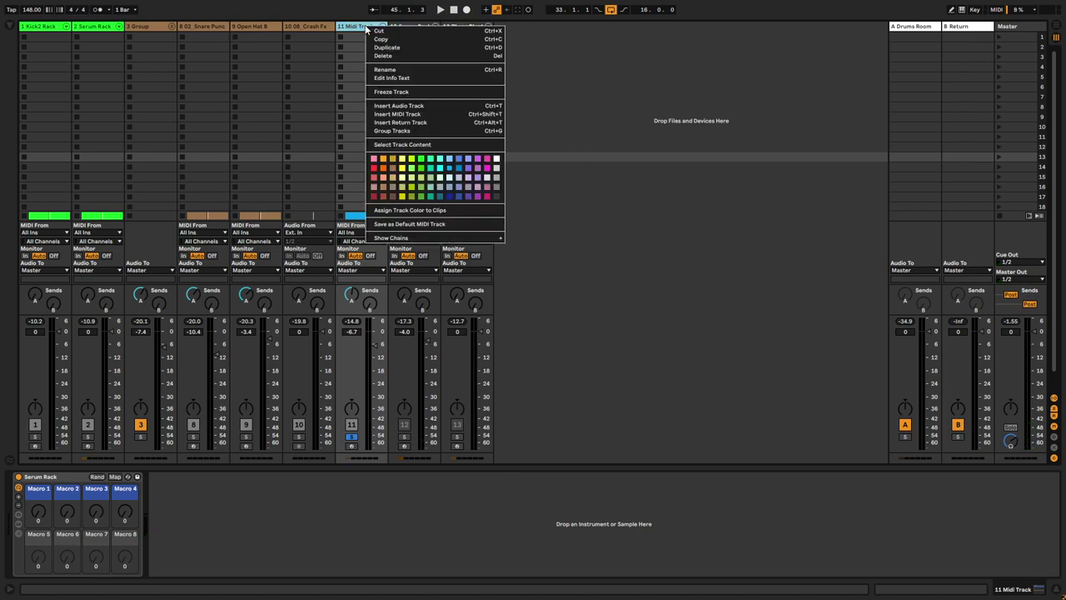
left_click(415, 115)
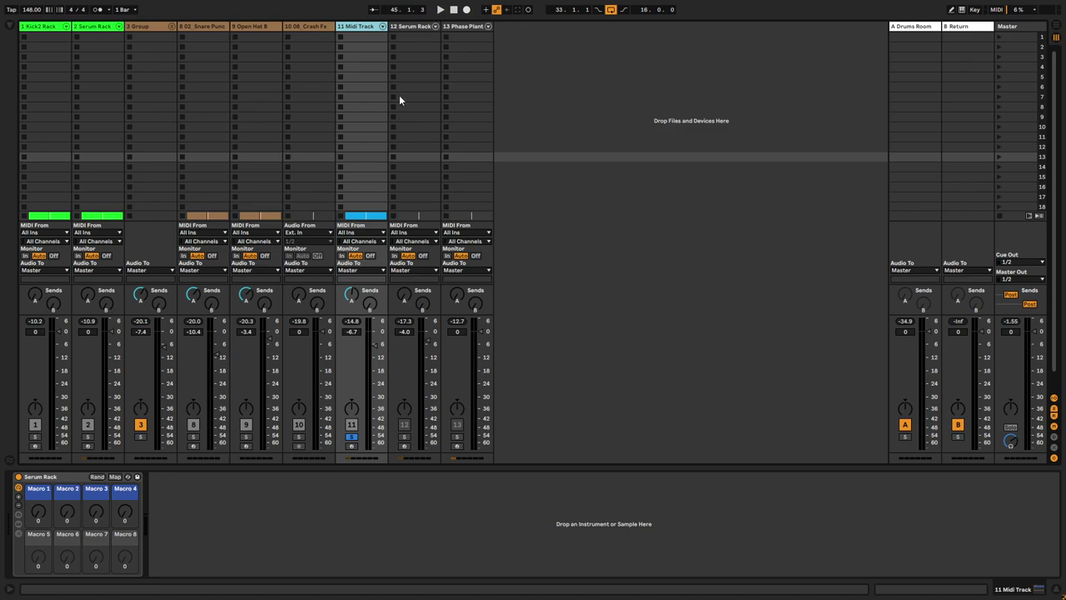
key("Tab")
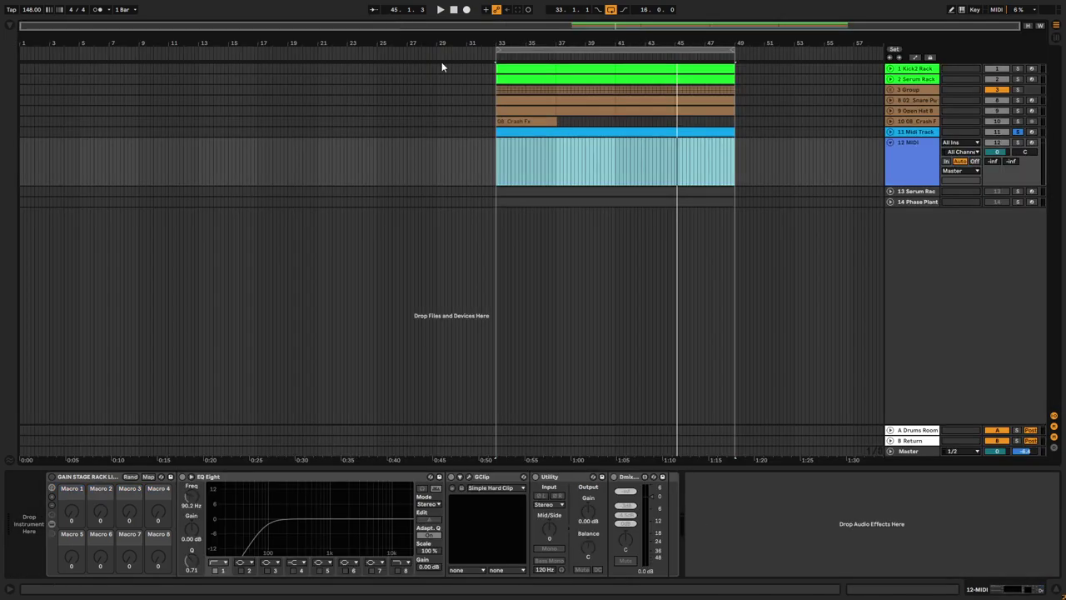
Color the new 12 MIDI track white and assign the track color to its clips
left_click(920, 169)
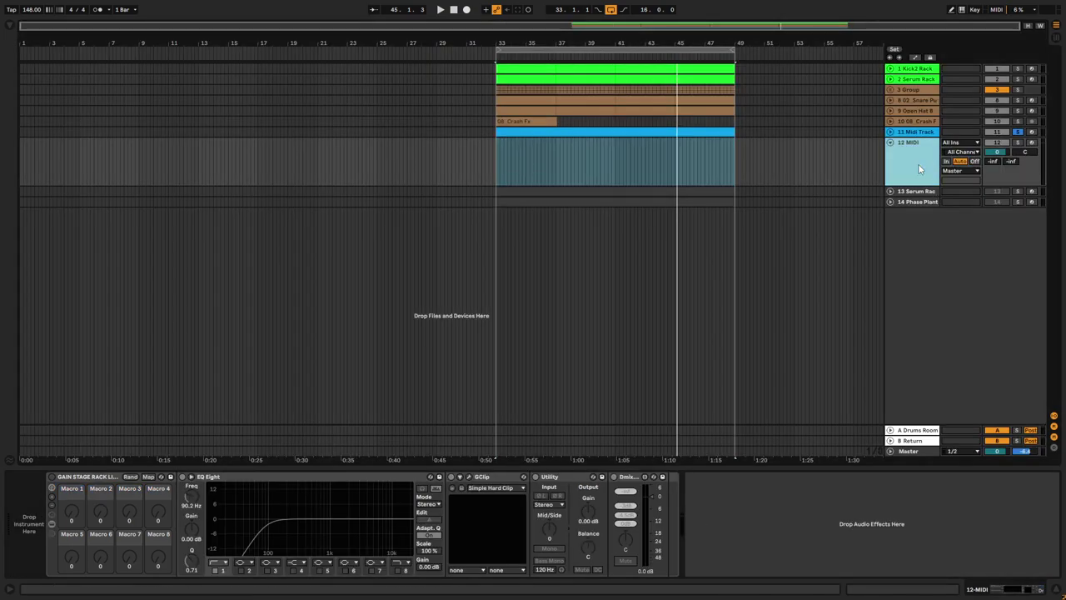
right_click(919, 169)
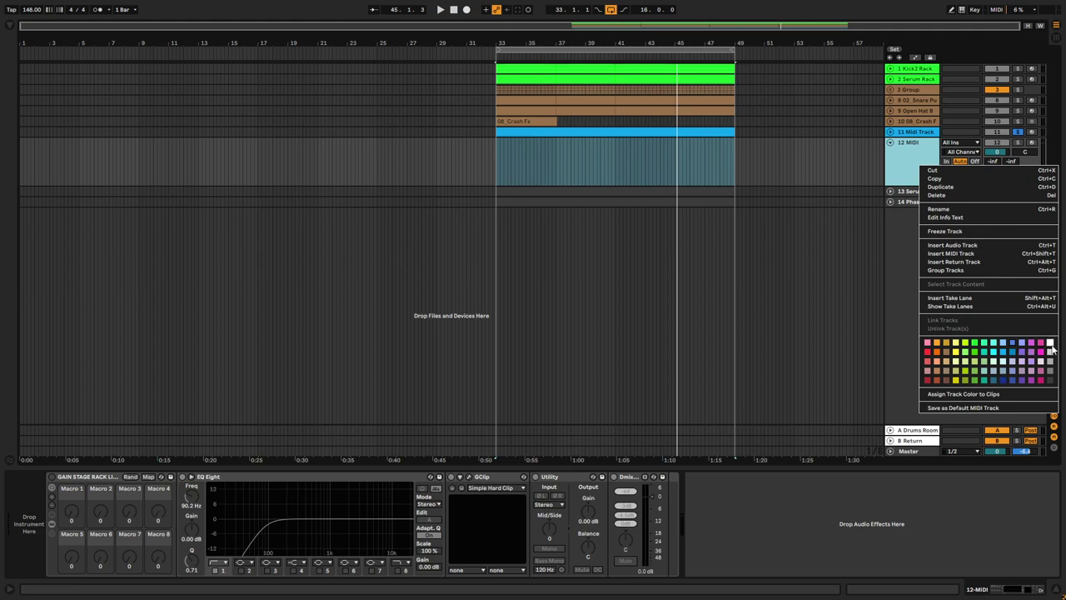
left_click(1051, 345)
right_click(920, 158)
left_click(960, 392)
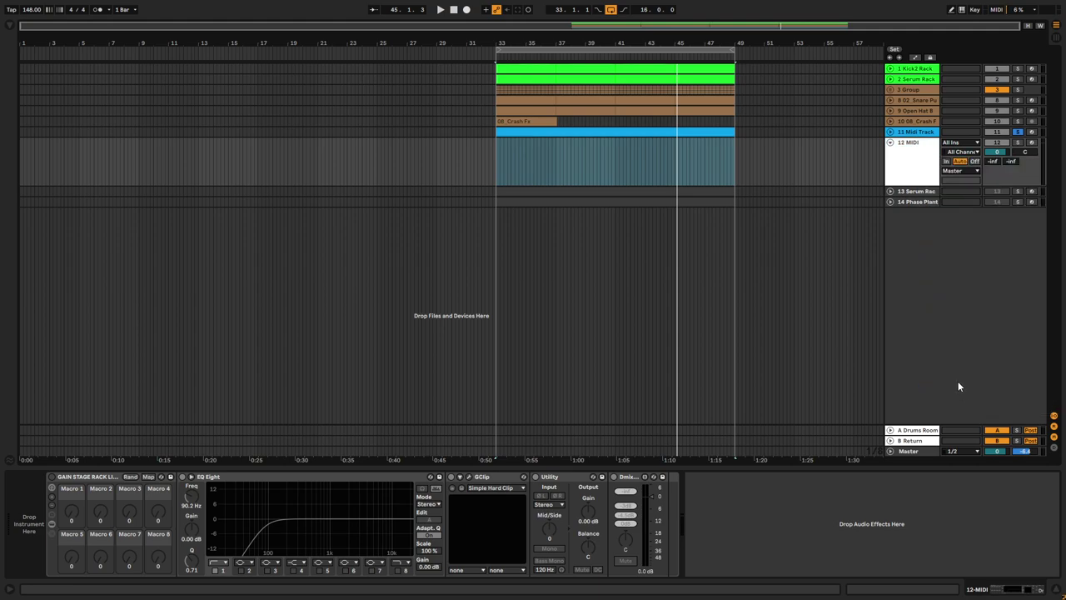
Copy the 16-bar clip from the 11 Midi Track onto the new MIDI track at bar 33 and open its notes
left_click(512, 167)
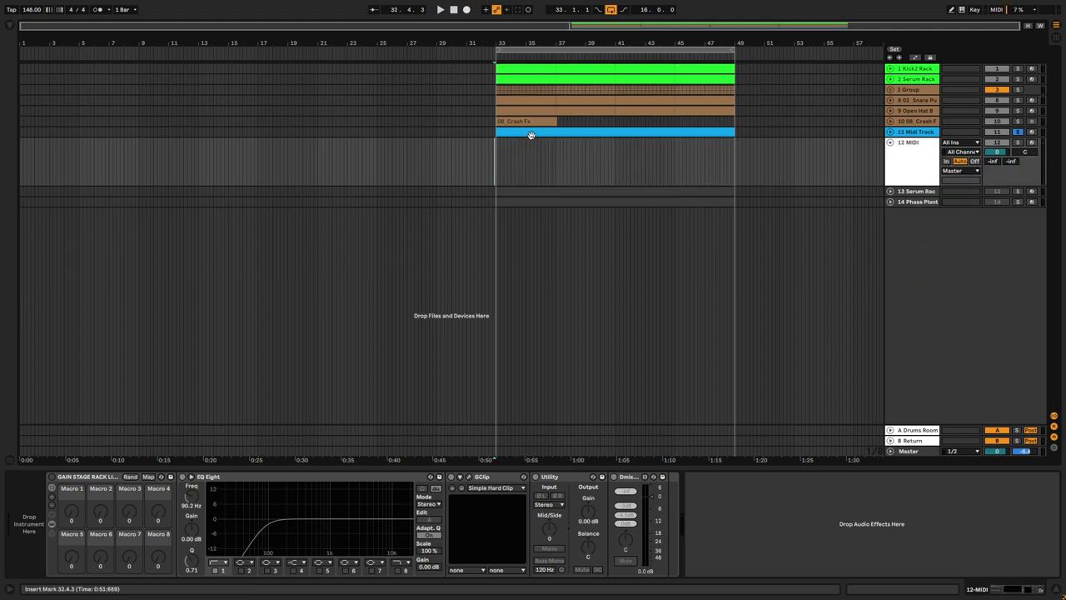
left_click(545, 132)
left_click_drag(552, 130, 556, 179)
scroll(537, 181, "up", 3)
double_click(738, 146)
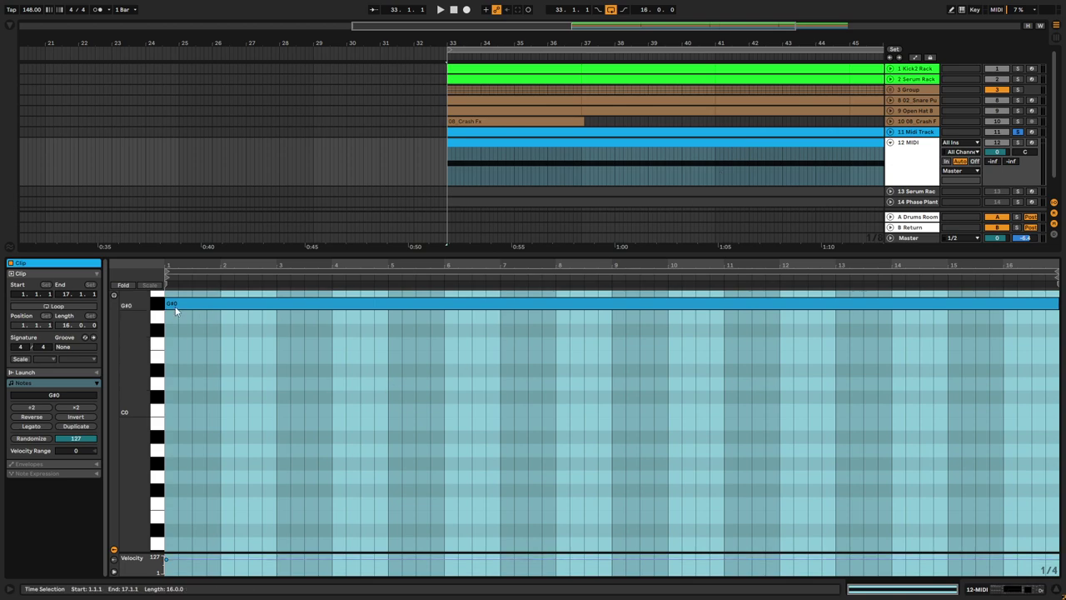
Assign the white track color to the copied clip on the 12 MIDI track
left_click(898, 163)
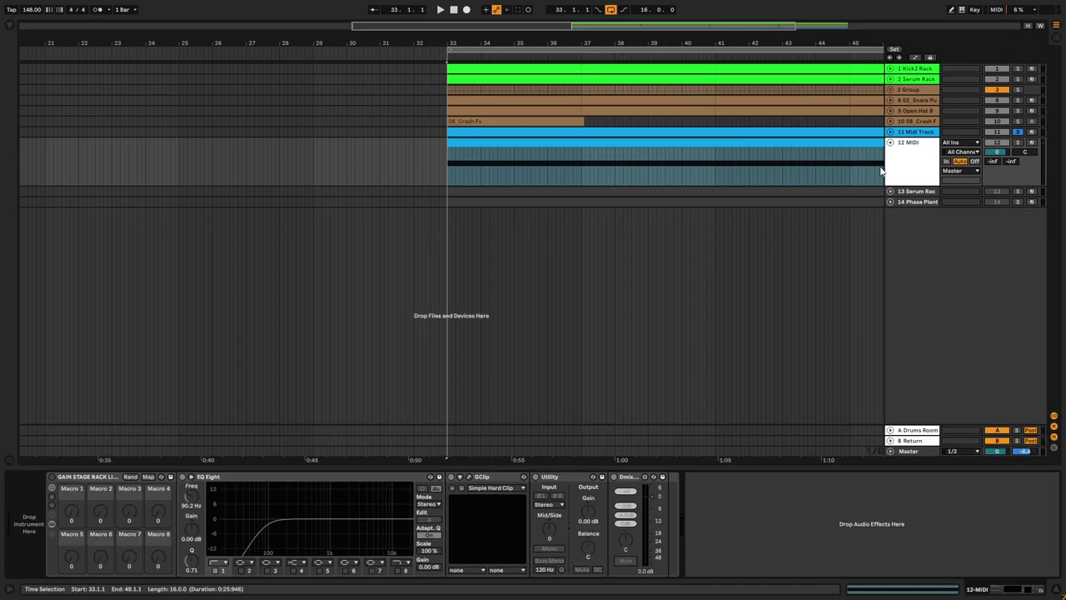
right_click(899, 161)
left_click(924, 384)
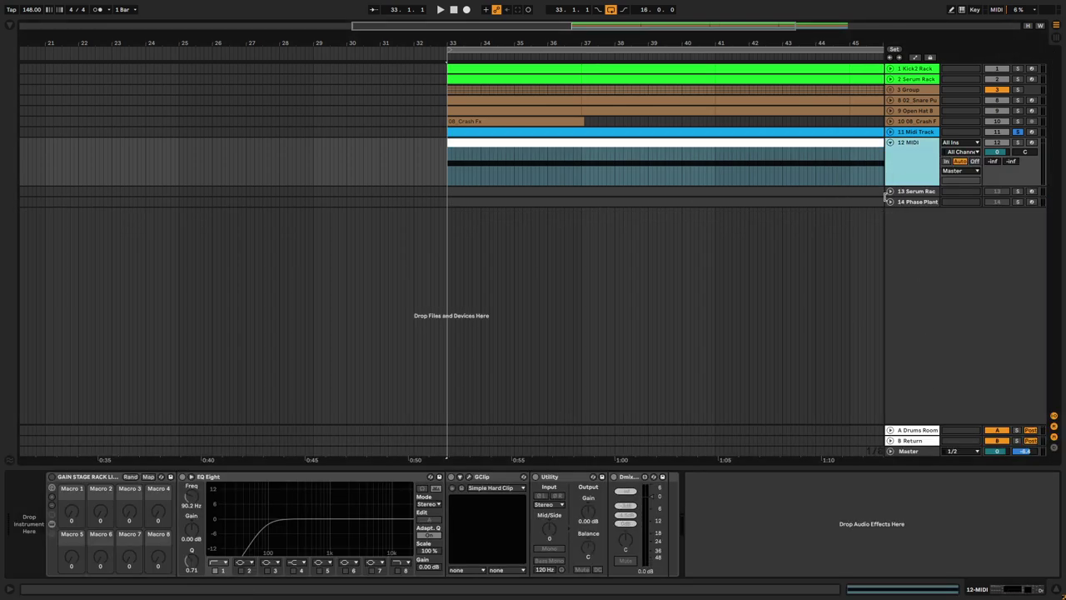
Search the browser for Serum and load Serum Rack.adg onto the new MIDI track
key("ctrl+f")
type("Se")
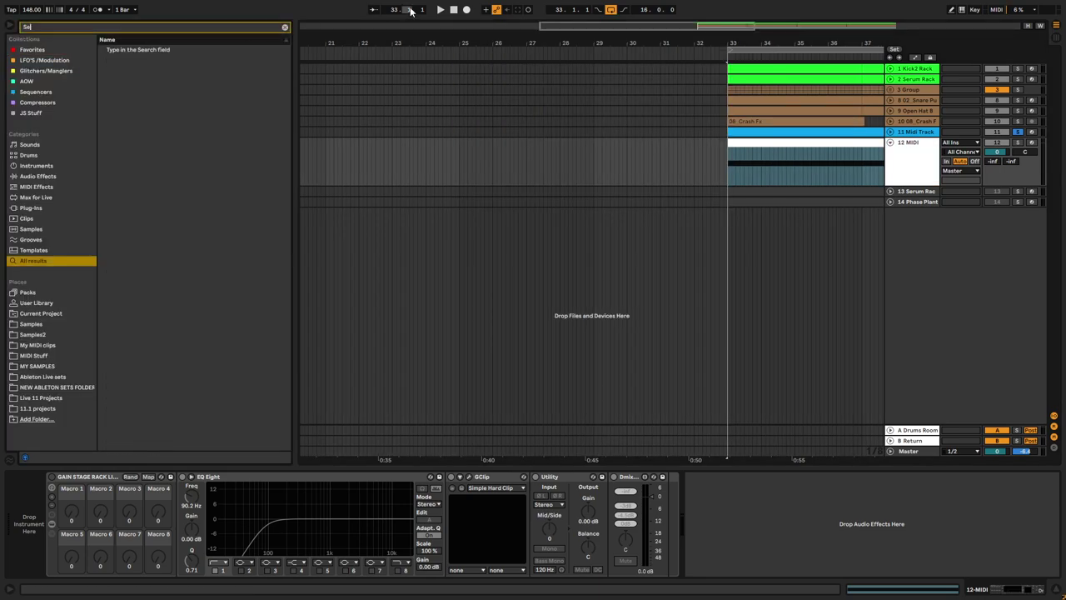
type("rum")
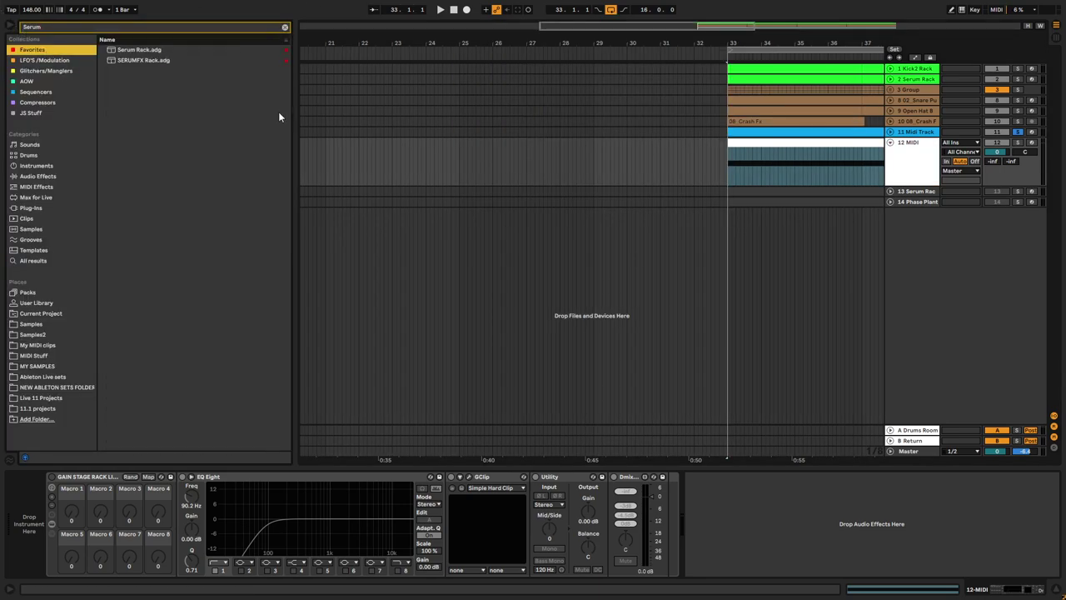
left_click(139, 52)
left_click(830, 169)
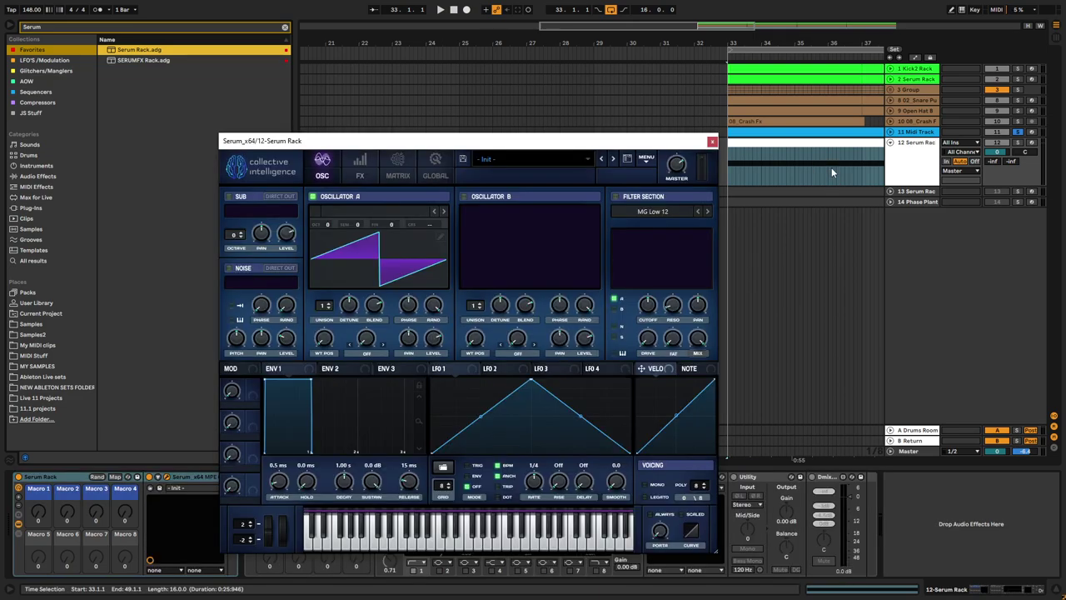
Move the Serum window clear of the device chain and delete the gain stage rack from the track
left_click_drag(673, 148, 637, 40)
left_click(309, 492)
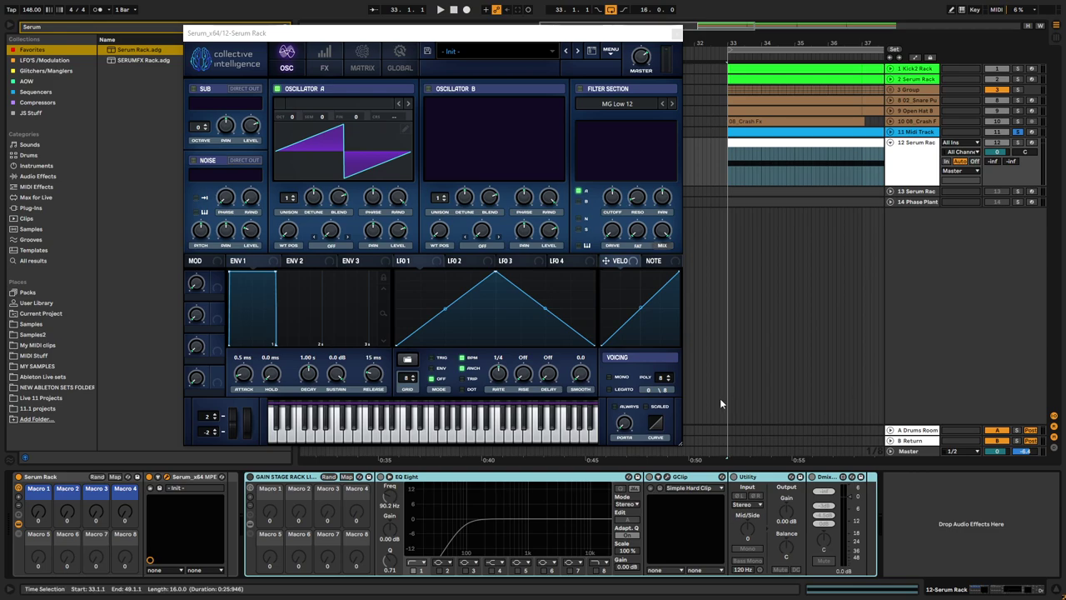
key("Delete")
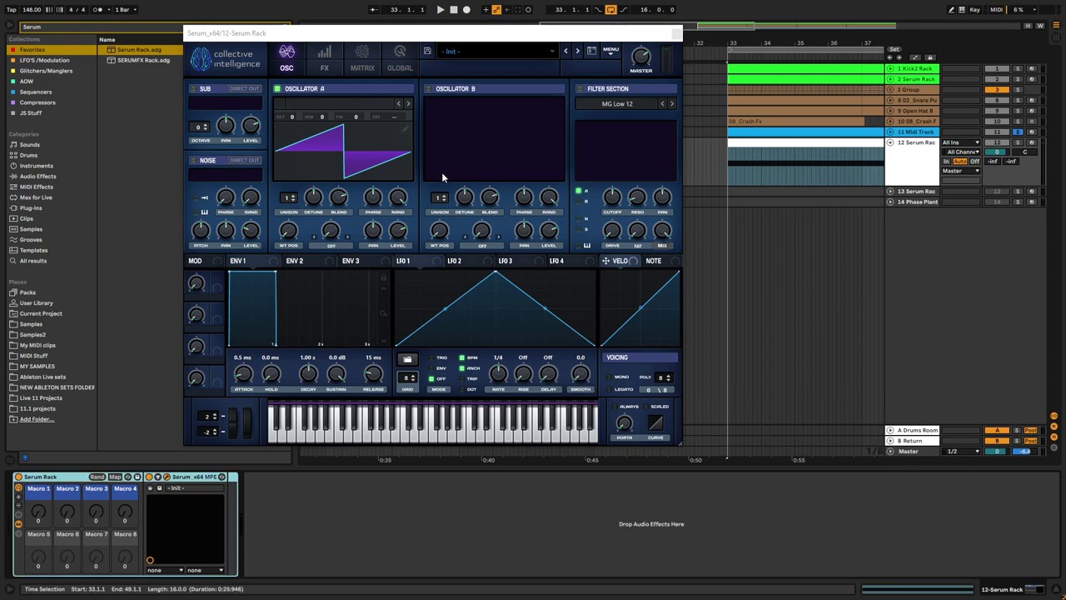
Enable Serum's filter, set its type to Band 24, and slightly adjust the resonance
left_click(395, 118)
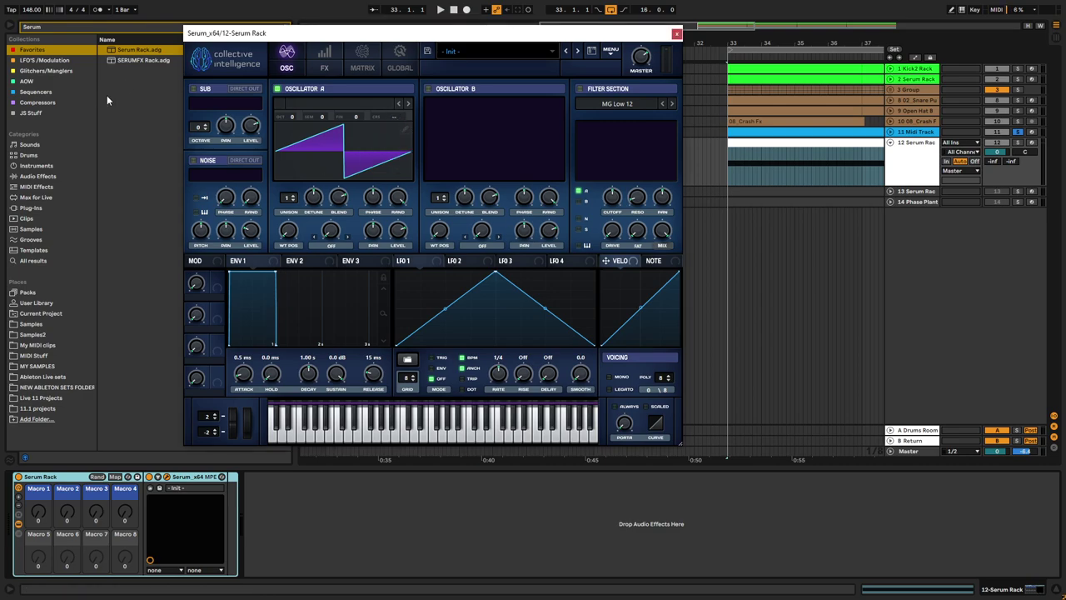
left_click_drag(583, 33, 553, 56)
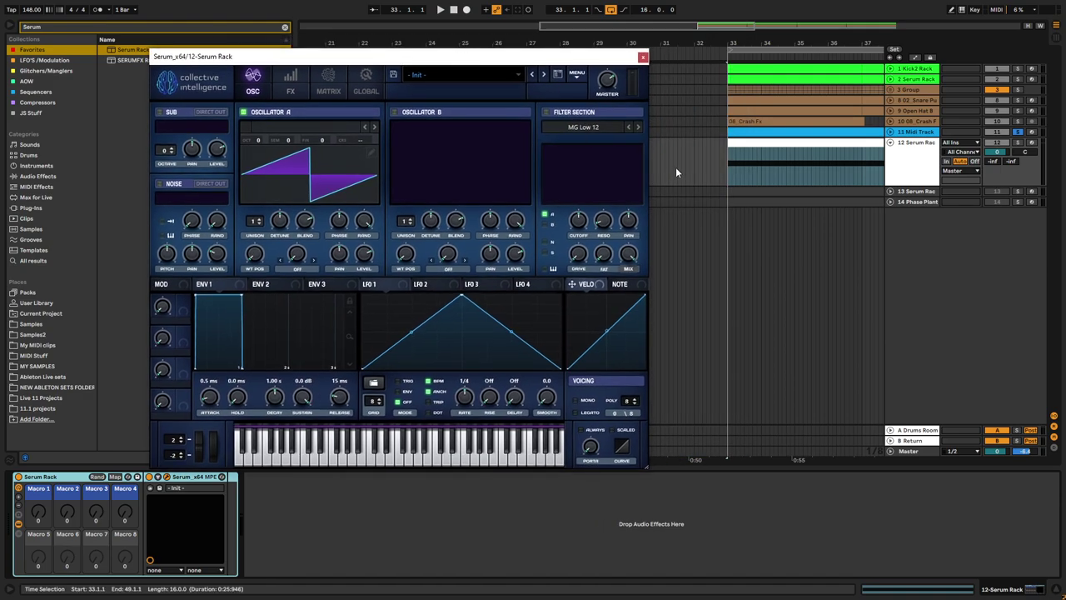
left_click(546, 112)
left_click(583, 126)
mouse_move(609, 143)
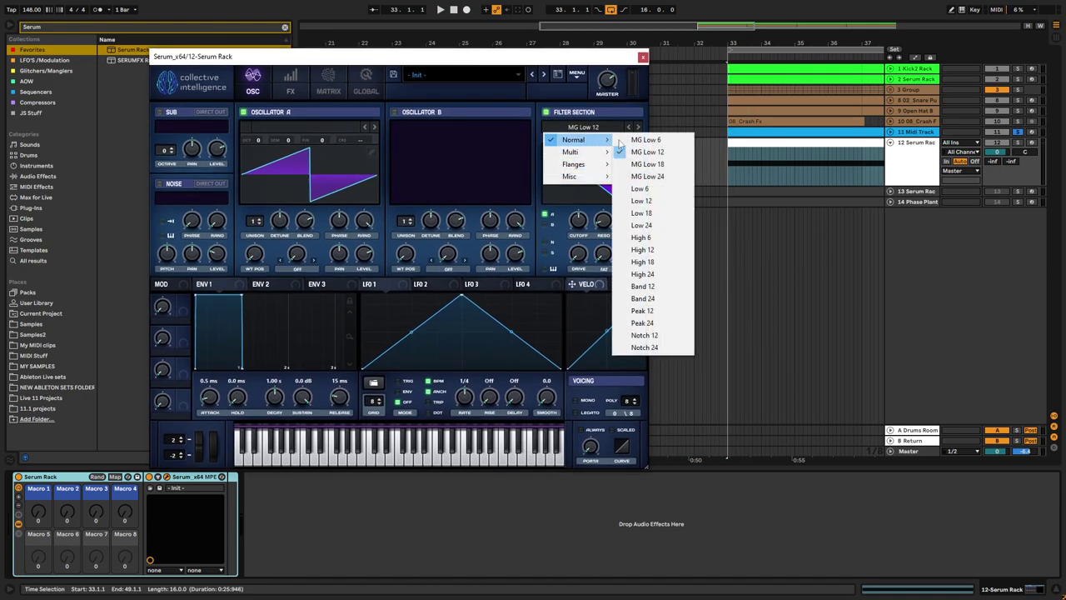
left_click(678, 299)
mouse_move(607, 223)
left_mouse_down()
mouse_move(627, 191)
mouse_move(604, 257)
mouse_move(607, 233)
left_mouse_up()
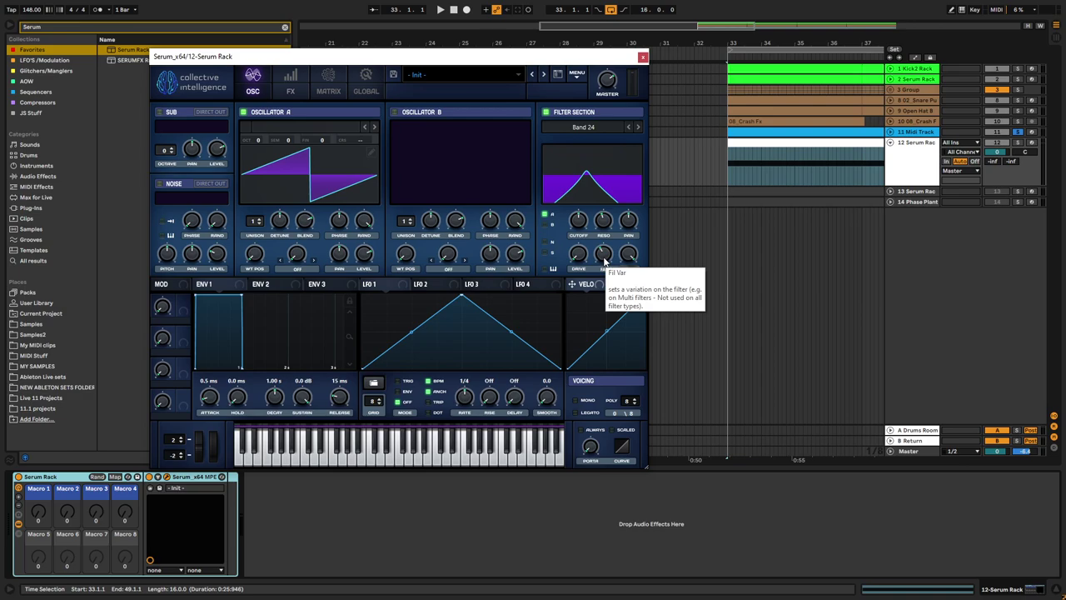
Close Serum, unsolo the 11 Midi Track, and move the new Serum Rack track above it
left_click(642, 58)
key("minus")
left_click(1015, 131)
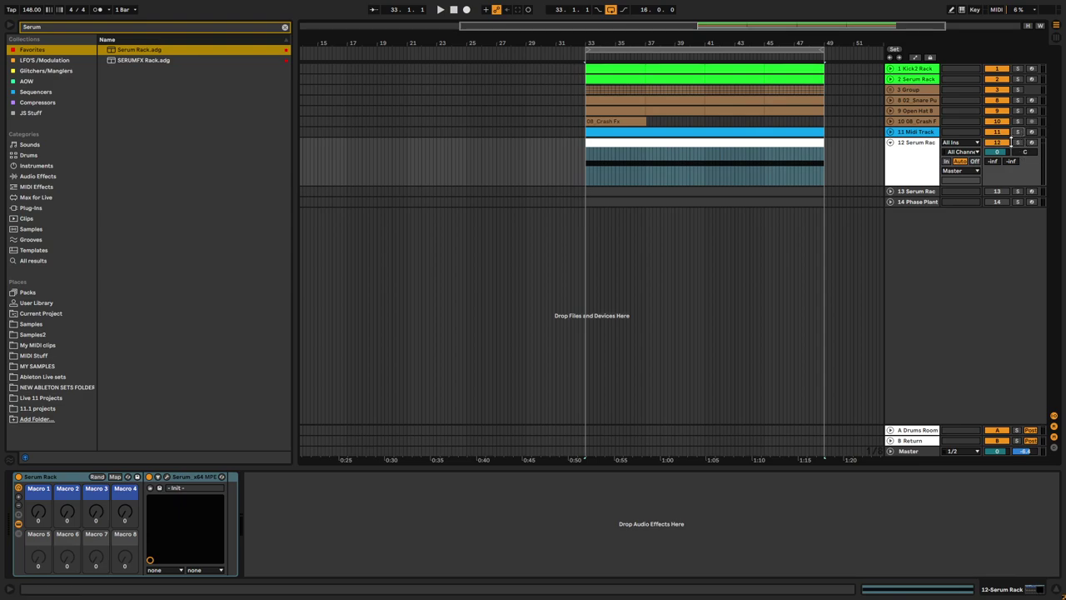
left_click_drag(926, 158, 916, 130)
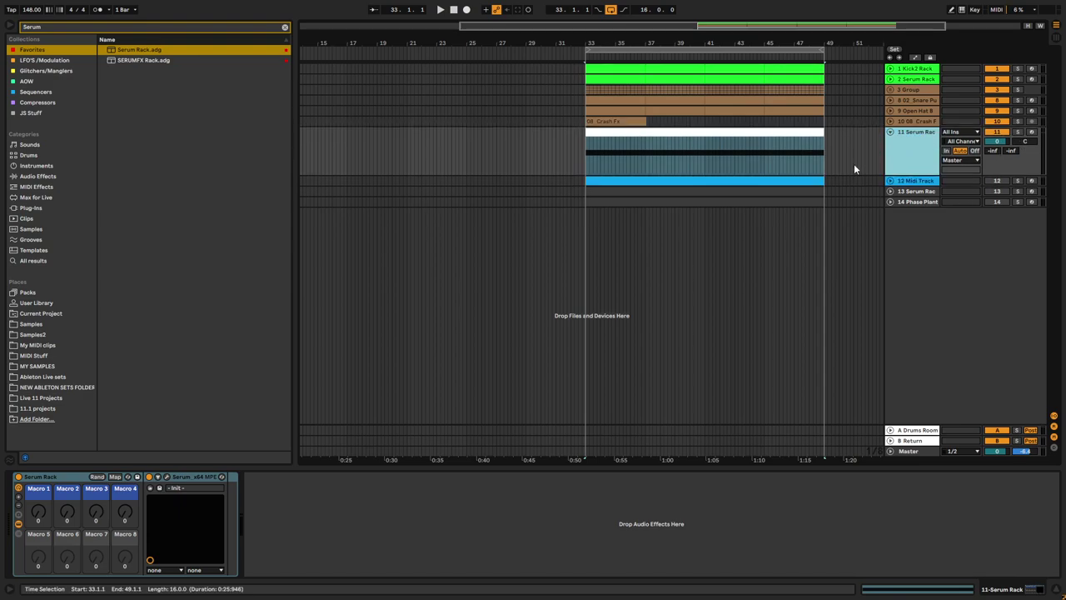
scroll(860, 168, "up", 2)
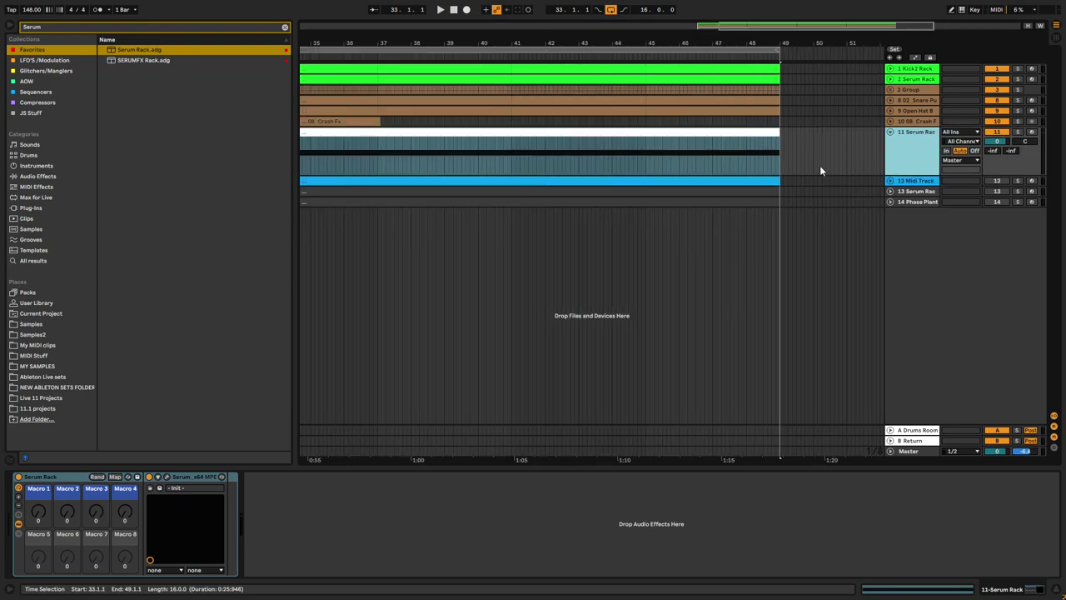
scroll(719, 146, "down", 2)
Show the automation lanes in the arrangement and hide the browser
left_click(901, 150)
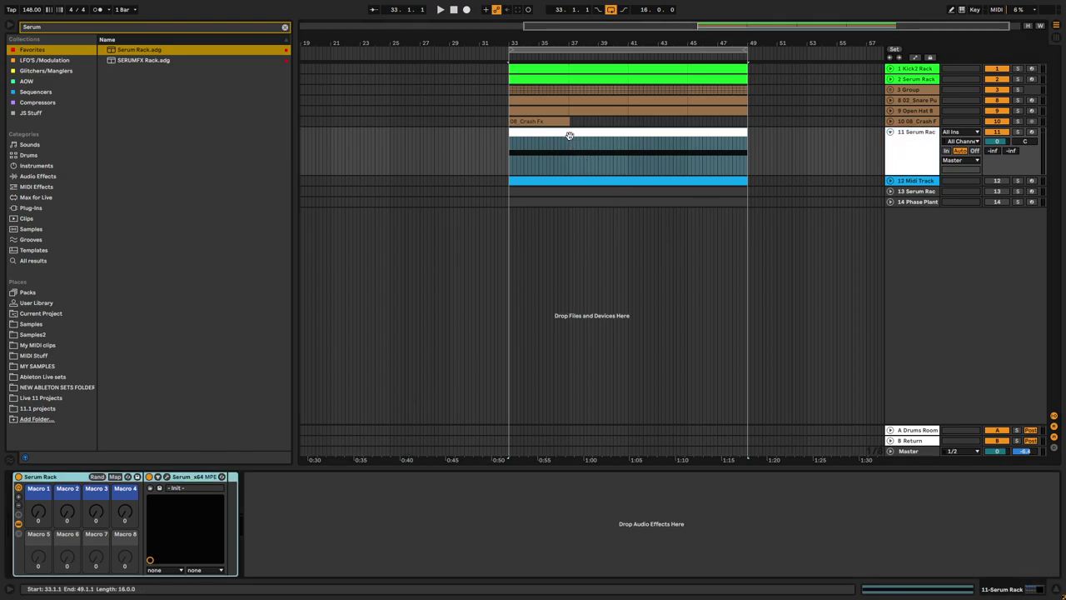
key("a")
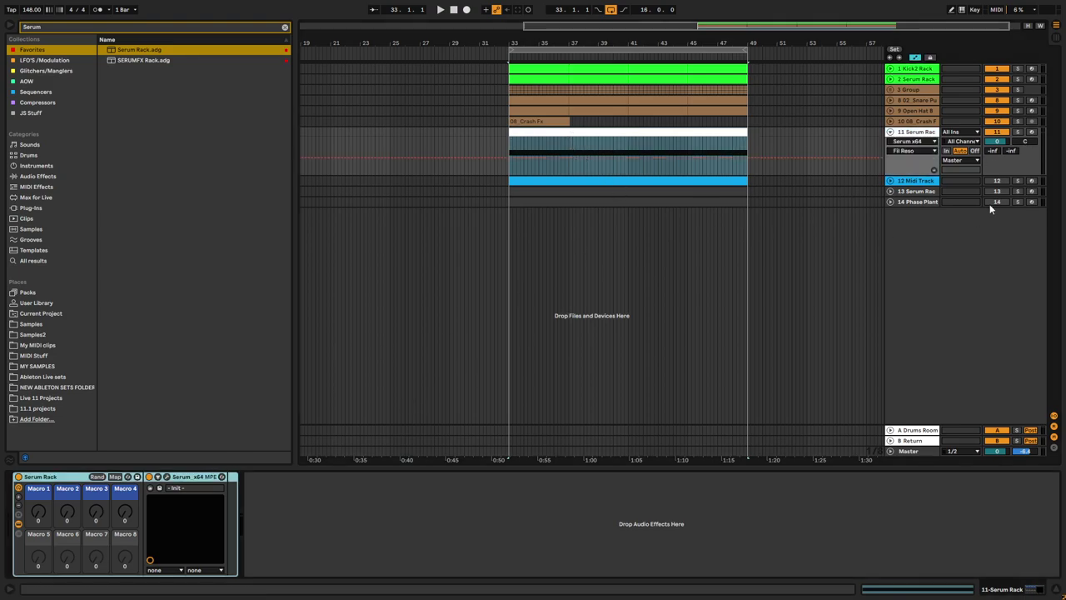
left_click(9, 28)
Nudge the filter cutoff in Serum so the 11 Serum Rack track's automation lane targets Fil Cutoff, closing the plugin window again
left_click(912, 150)
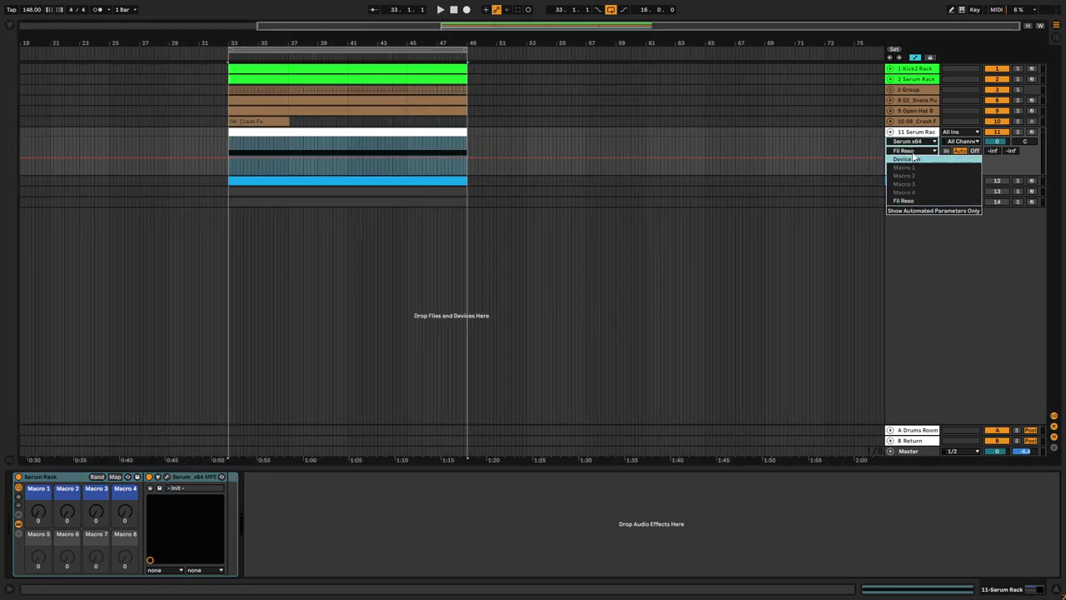
left_click(913, 153)
left_click(166, 477)
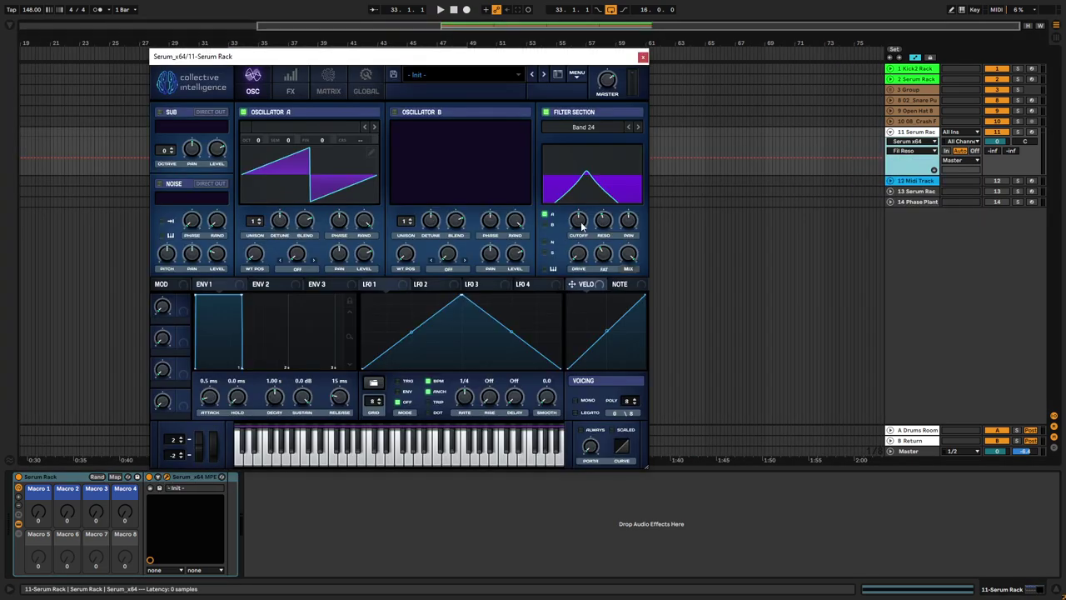
left_click_drag(580, 226, 580, 219)
left_click(643, 57)
Increase the height of the 11 Serum Rack track and turn on Draw Mode for its automation
key("z")
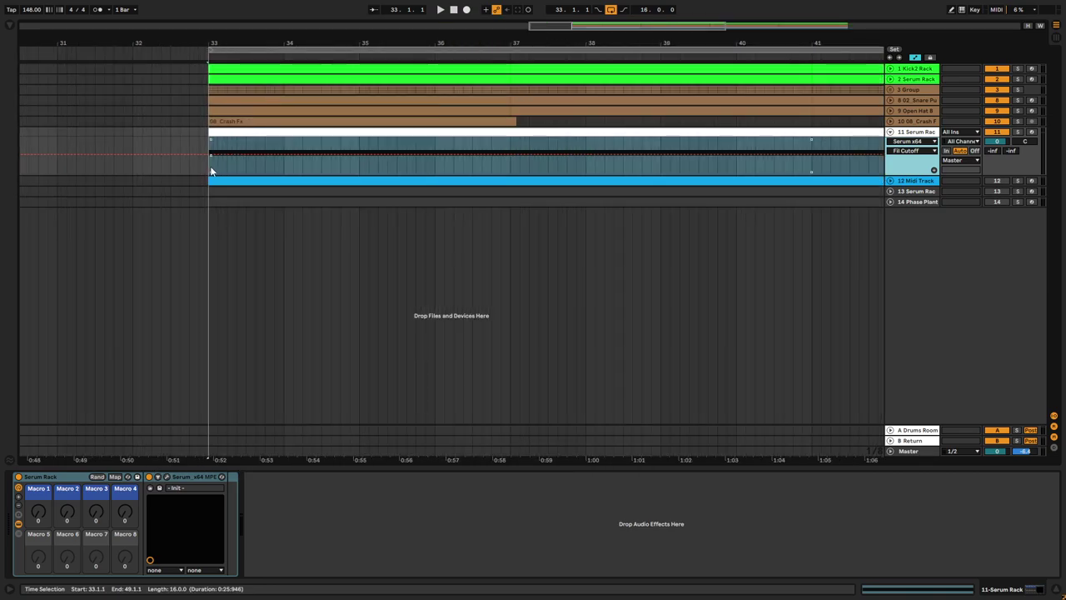
key("b")
scroll(222, 181, "up", 4)
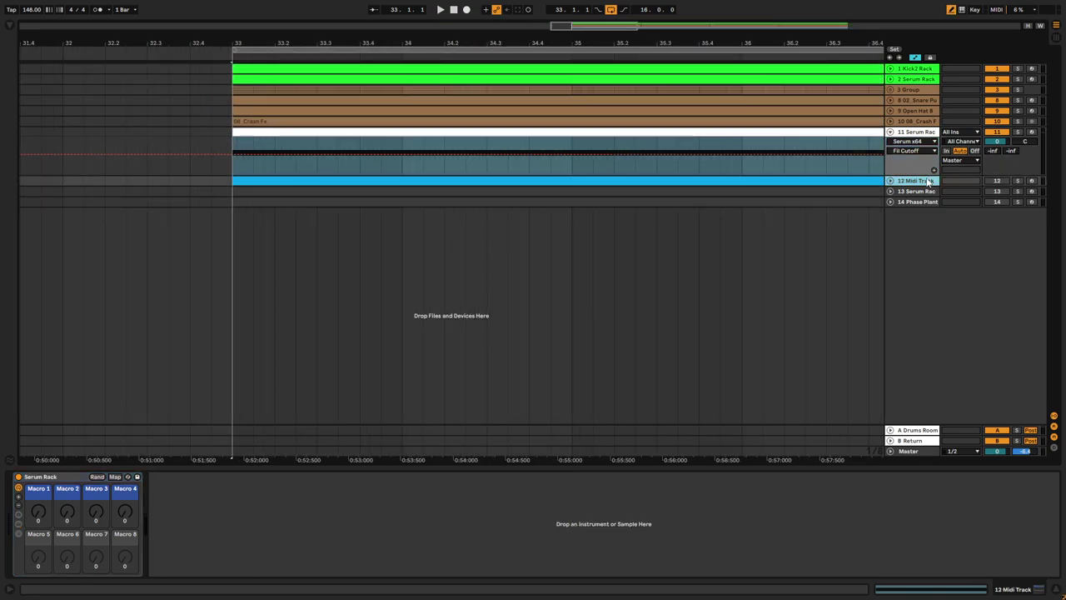
left_click_drag(931, 176, 944, 259)
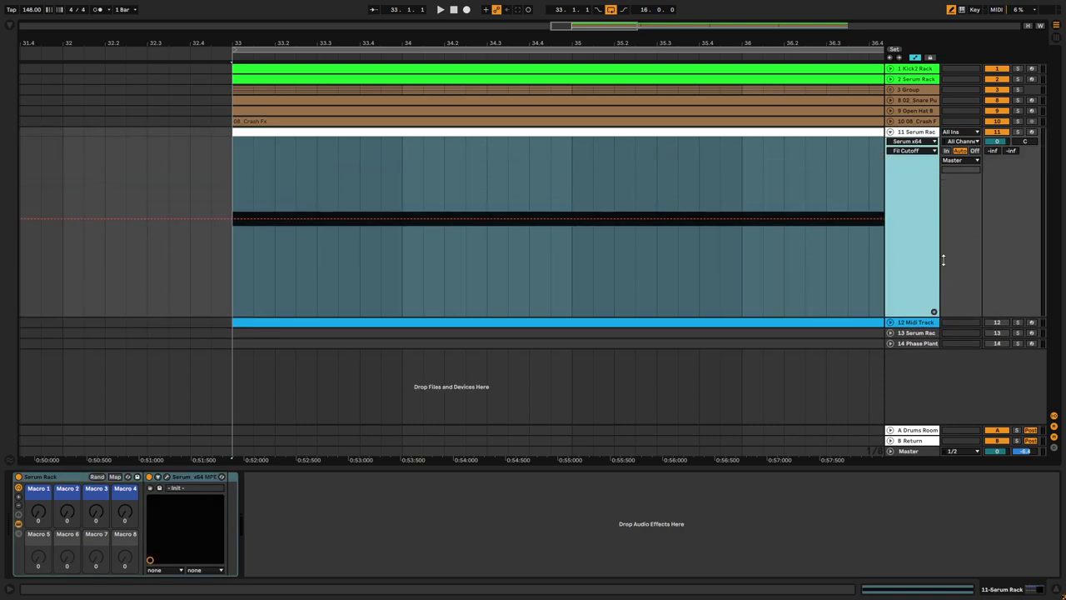
left_click(952, 10)
Draw alternating high and low cutoff steps from bar 33 to bar 35 on the 11 Serum Rack track
mouse_move(244, 216)
left_mouse_down()
mouse_move(255, 162)
mouse_move(270, 263)
left_mouse_up()
mouse_move(292, 209)
left_mouse_down()
mouse_move(295, 190)
mouse_move(311, 245)
left_mouse_up()
left_click_drag(340, 210, 334, 158)
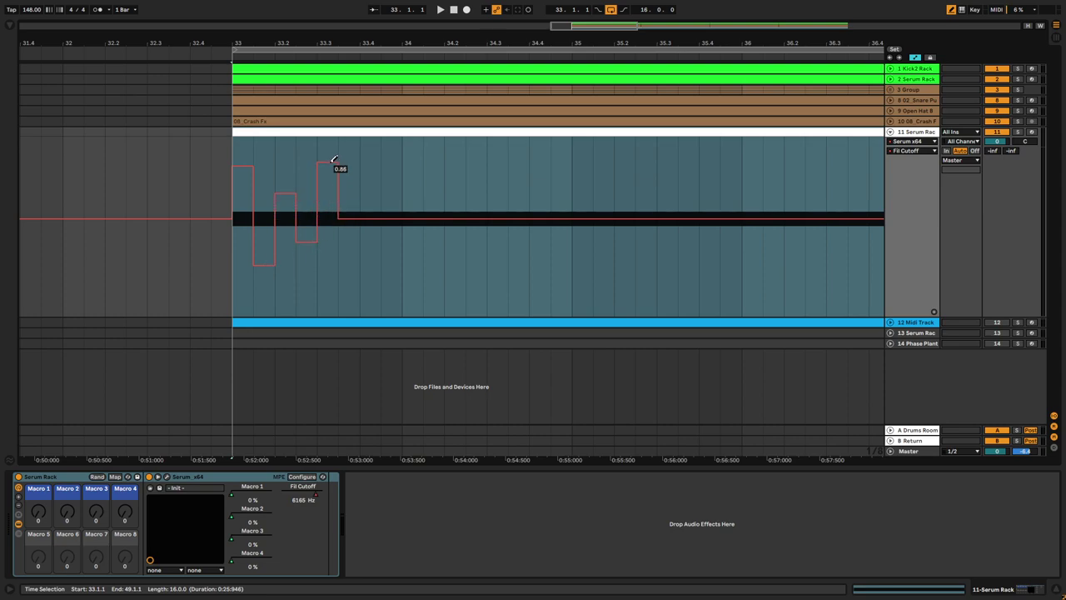
left_click_drag(353, 223, 352, 267)
mouse_move(376, 215)
left_mouse_down()
mouse_move(372, 185)
mouse_move(396, 258)
left_mouse_up()
left_click_drag(421, 210, 424, 155)
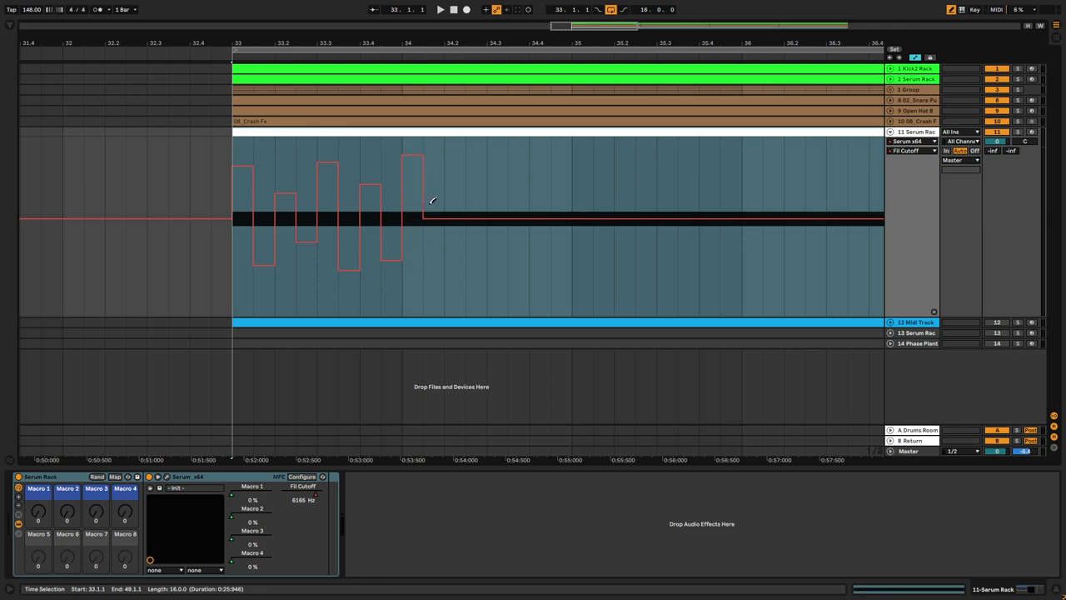
mouse_move(434, 216)
left_mouse_down()
mouse_move(433, 192)
mouse_move(473, 219)
mouse_move(476, 239)
mouse_move(513, 270)
mouse_move(538, 236)
left_mouse_up()
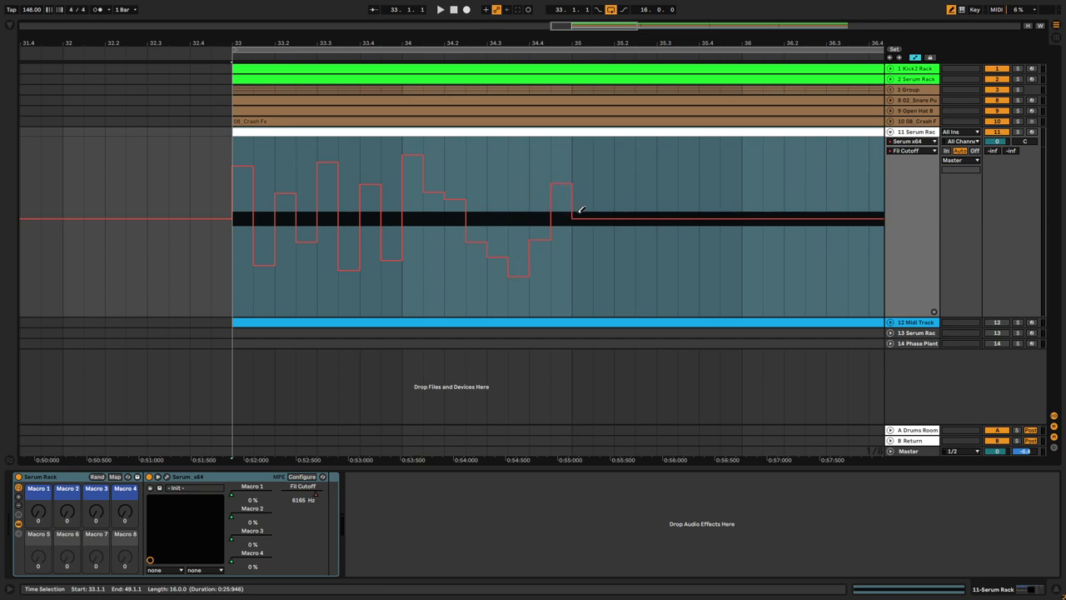
Play back the pattern and continue the stepped cutoff automation to just past bar 36
scroll(436, 226, "down", 5)
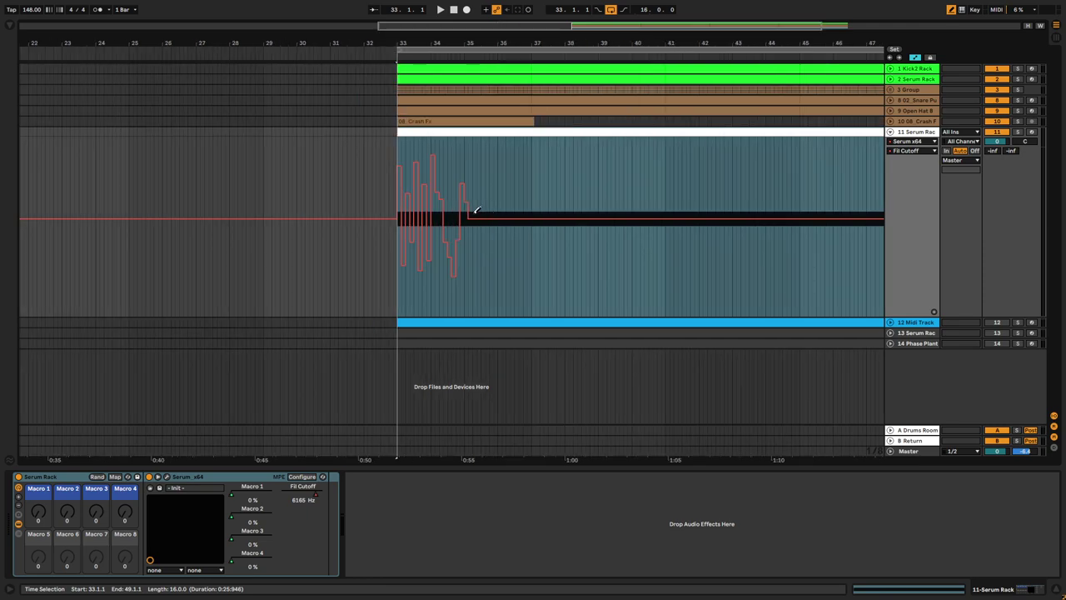
scroll(476, 209, "up", 3)
key("space")
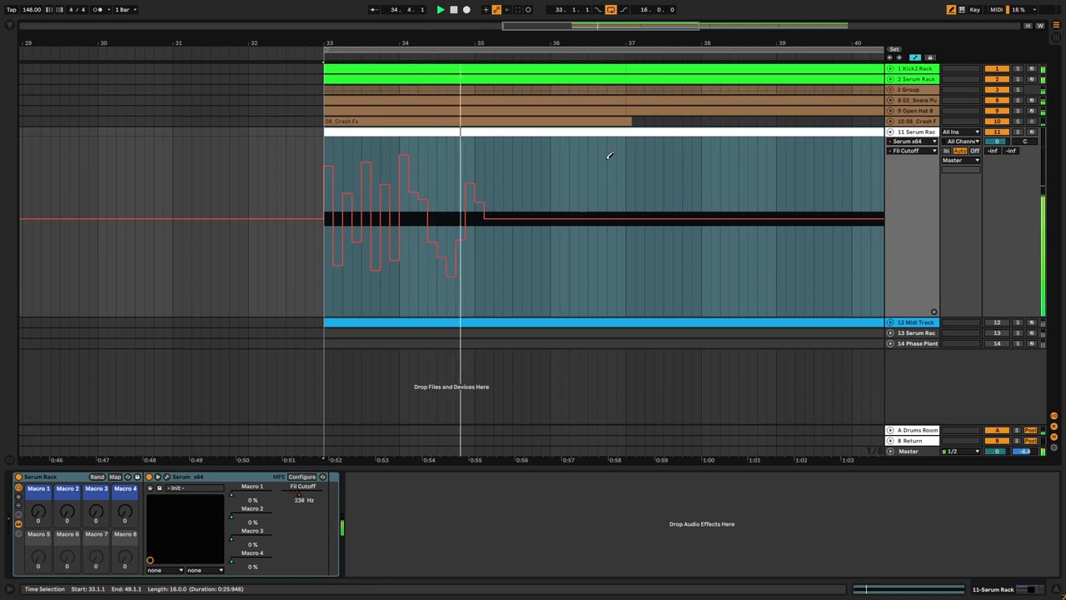
left_click(498, 215)
mouse_move(493, 216)
left_mouse_down()
mouse_move(517, 204)
mouse_move(510, 233)
mouse_move(522, 238)
mouse_move(529, 209)
mouse_move(552, 204)
mouse_move(541, 231)
mouse_move(570, 209)
mouse_move(542, 219)
mouse_move(555, 171)
mouse_move(567, 206)
left_mouse_up()
Solo the 11 Serum Rack track and redraw the cutoff steps around bar 33 with smaller jumps while auditioning them
key("space")
key("space")
key("space")
key("space")
left_click_drag(335, 264, 328, 195)
key("space")
mouse_move(337, 249)
left_mouse_down()
mouse_move(337, 202)
mouse_move(345, 218)
left_mouse_up()
key("space")
key("space")
key("space")
key("space")
key("space")
key("space")
left_click(368, 199)
key("space")
key("space")
left_click_drag(374, 263, 389, 196)
key("space")
key("space")
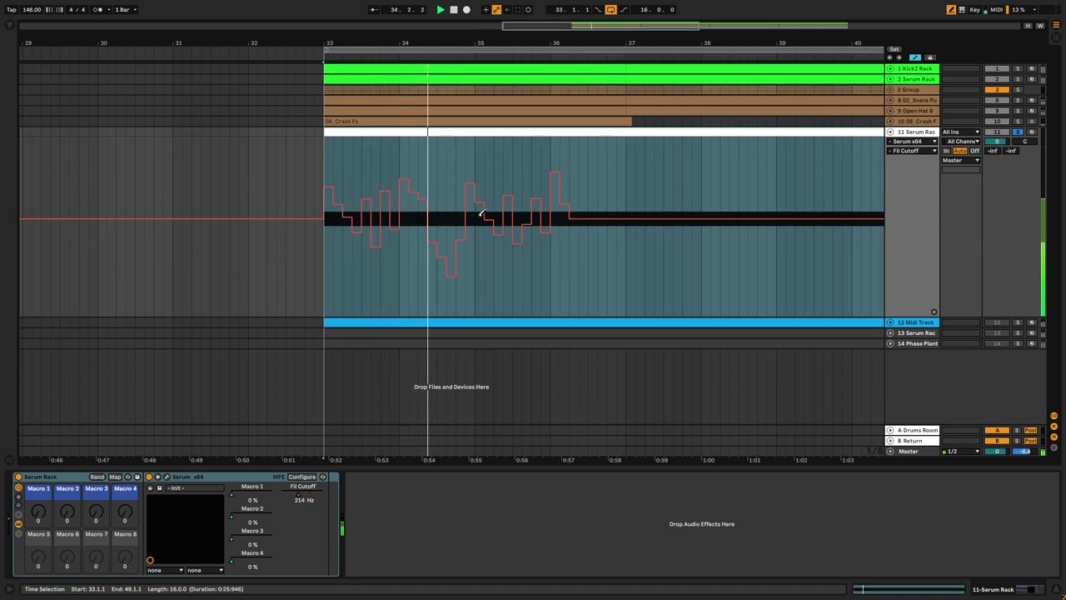
Extend the cutoff steps to just past bar 37 and lower one of the peaks late in bar 36
mouse_move(573, 219)
left_mouse_down()
mouse_move(574, 234)
mouse_move(582, 196)
mouse_move(590, 245)
mouse_move(608, 190)
mouse_move(613, 239)
mouse_move(623, 195)
mouse_move(631, 256)
left_mouse_up()
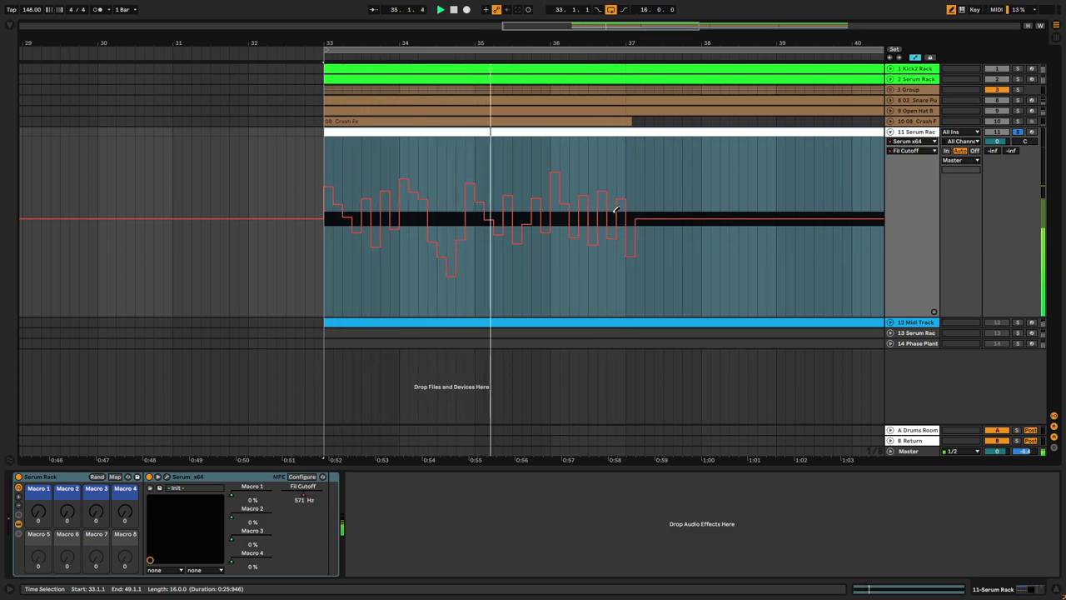
left_click_drag(602, 203, 593, 256)
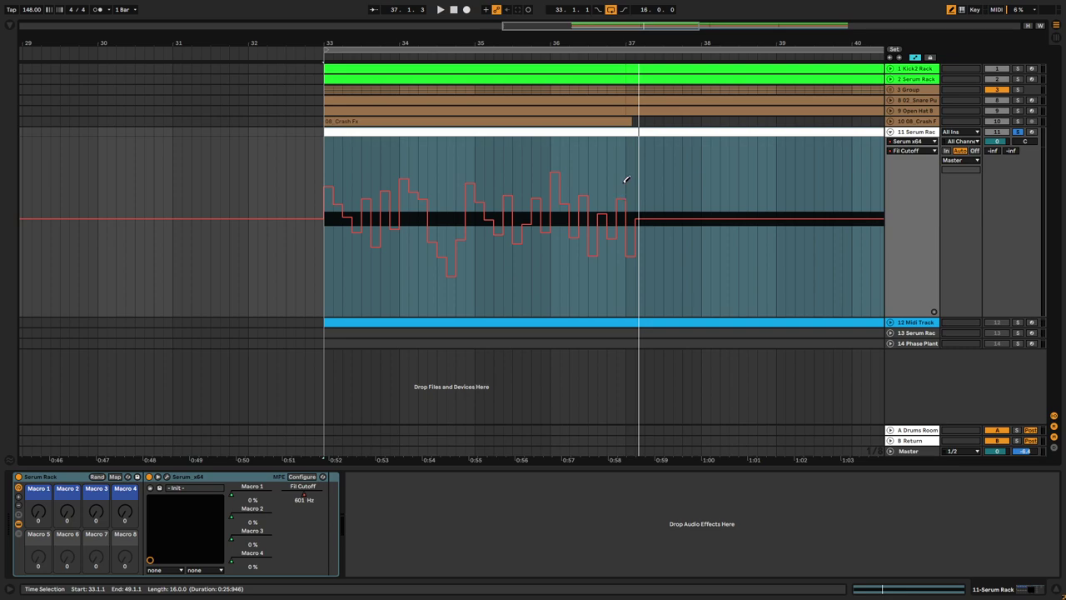
Duplicate the cutoff automation from bars 33 to 37 three times to fill the track up to bar 49
left_click_drag(624, 185, 320, 199)
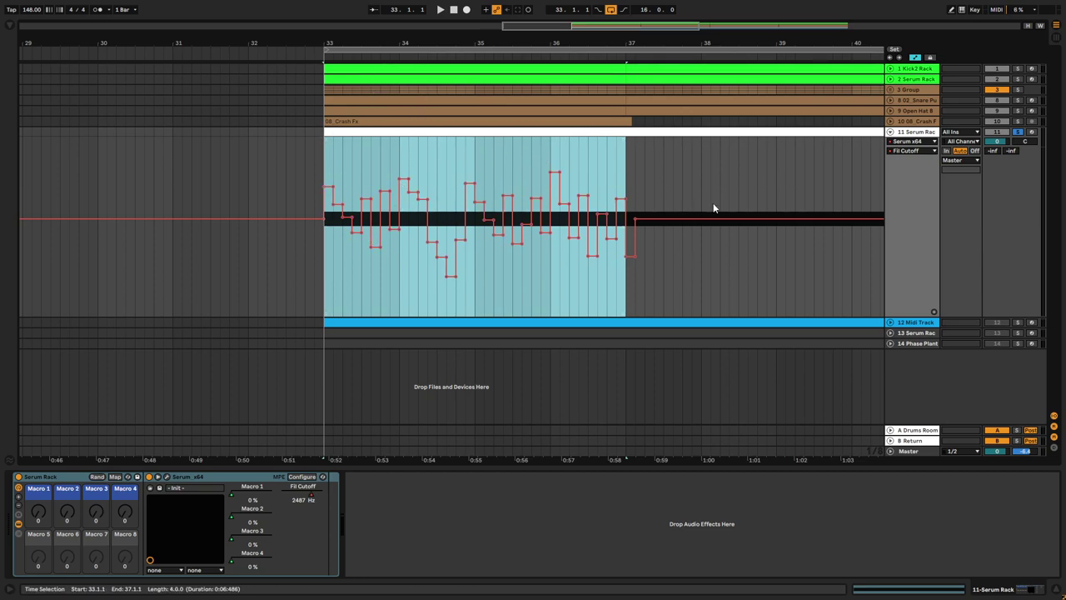
key("ctrl+d")
key("ctrl+d")
key("ctrl+d")
scroll(431, 280, "down", 6)
scroll(603, 235, "up", 3)
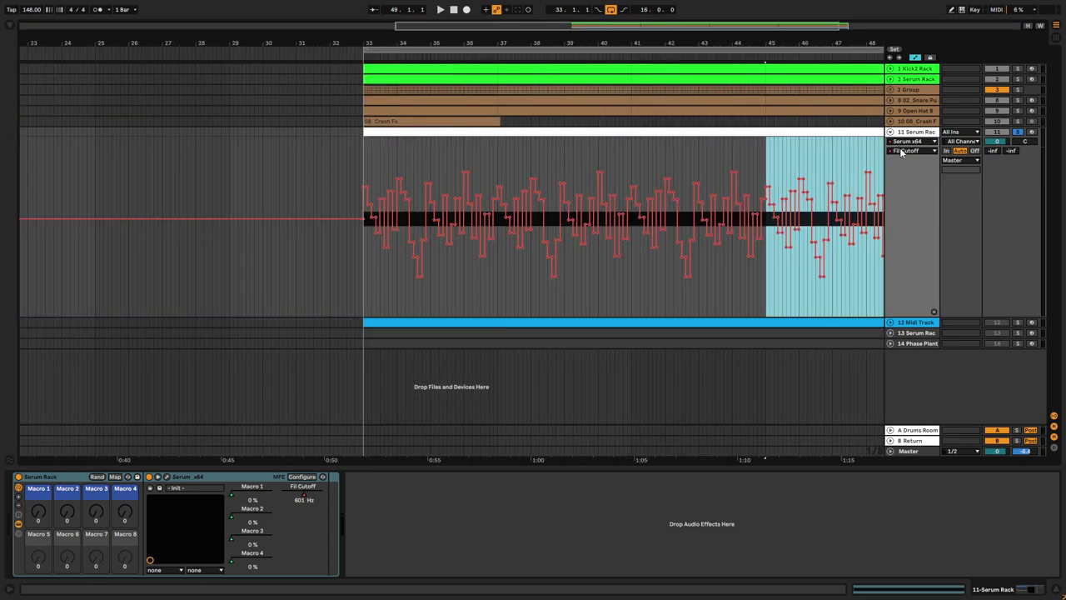
Nudge Oscillator A's coarse pitch in Serum so the automation lane targets A CoarsePit, then close the plugin window
left_click(166, 476)
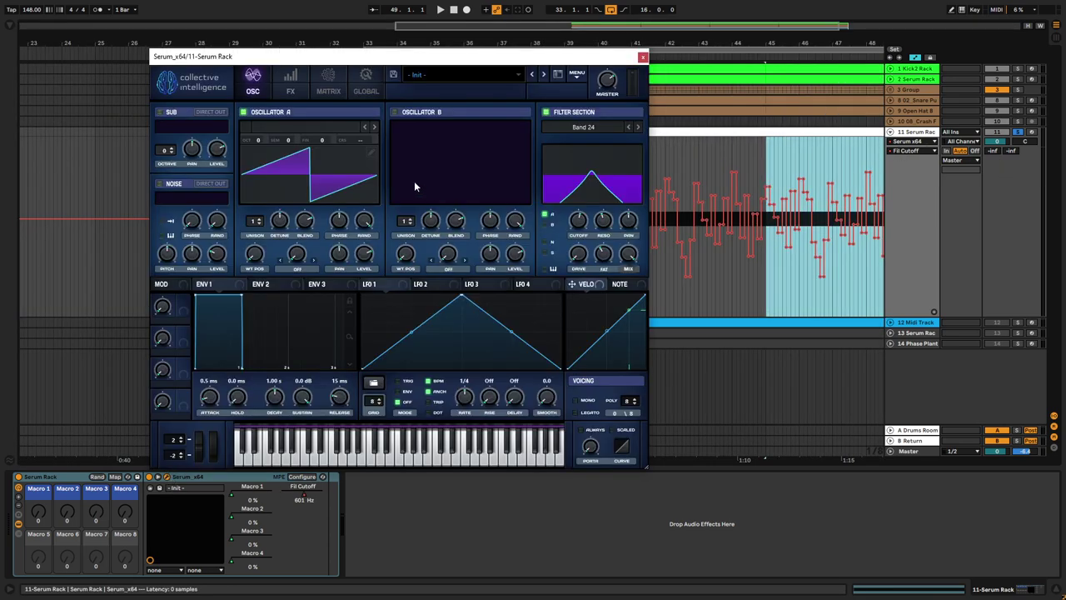
left_click(363, 140)
left_click(642, 56)
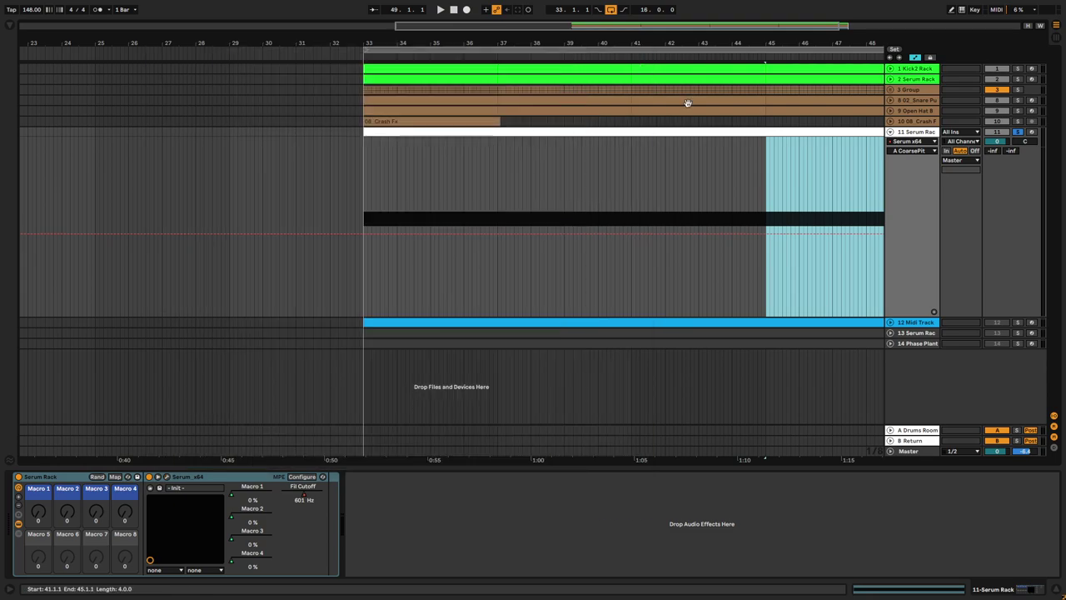
Draw zigzag coarse pitch automation with breakpoints from bar 33 to about the middle of bar 35, auditioning it along the way
scroll(368, 263, "up", 3)
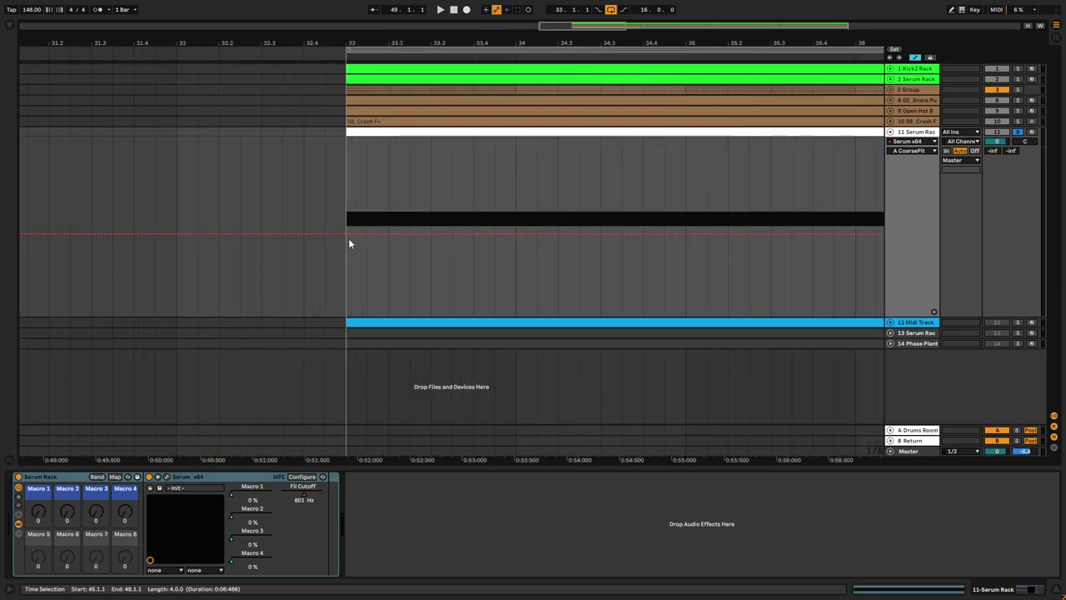
left_click_drag(347, 231, 748, 183)
key("space")
key("space")
key("space")
key("space")
key("space")
key("space")
Continue the zigzag coarse pitch automation up to bar 37
mouse_move(767, 183)
left_mouse_down()
mouse_move(767, 252)
mouse_move(792, 229)
mouse_move(792, 185)
left_mouse_up()
scroll(529, 246, "down", 5)
scroll(523, 248, "up", 4)
key("space")
mouse_move(605, 186)
left_mouse_down()
mouse_move(605, 231)
mouse_move(617, 229)
mouse_move(618, 186)
mouse_move(637, 188)
mouse_move(637, 219)
mouse_move(648, 181)
mouse_move(655, 241)
mouse_move(675, 199)
mouse_move(683, 231)
mouse_move(633, 230)
left_mouse_up()
scroll(716, 229, "up", 3)
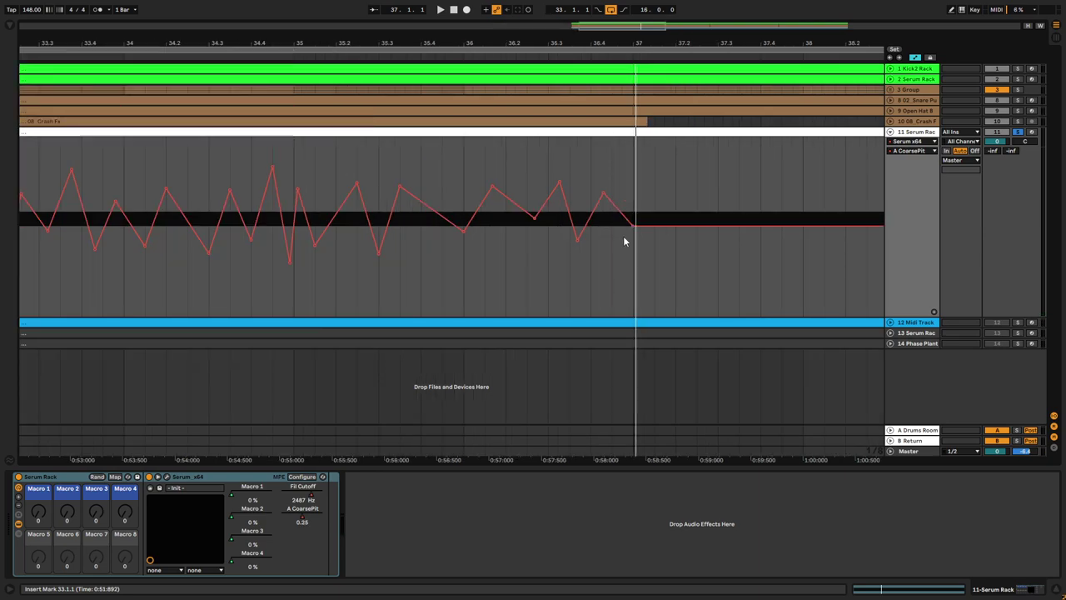
Duplicate the coarse pitch automation from bars 33 to 37 until it reaches bar 49, undoing the surplus copy beyond it
scroll(624, 239, "down", 3)
left_click_drag(625, 184, 326, 175)
key("ctrl+d")
key("ctrl+d")
key("ctrl+d")
key("ctrl+d")
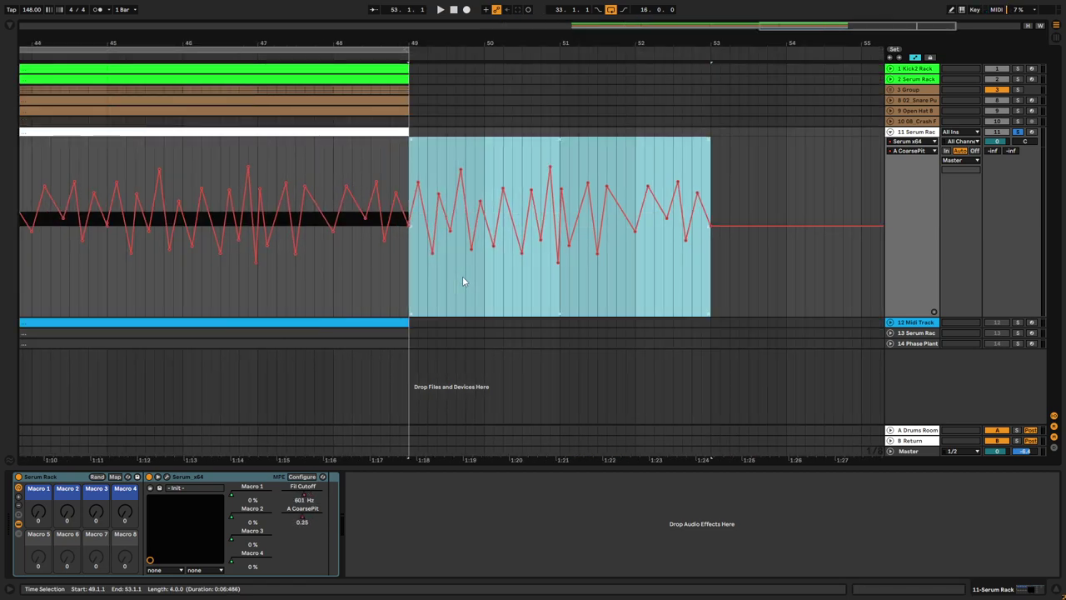
key("ctrl+z")
scroll(462, 276, "down", 5)
scroll(700, 241, "up", 3)
Hide the automation lanes and set Oscillator A's warp mode to Flip in Serum
left_click(919, 134)
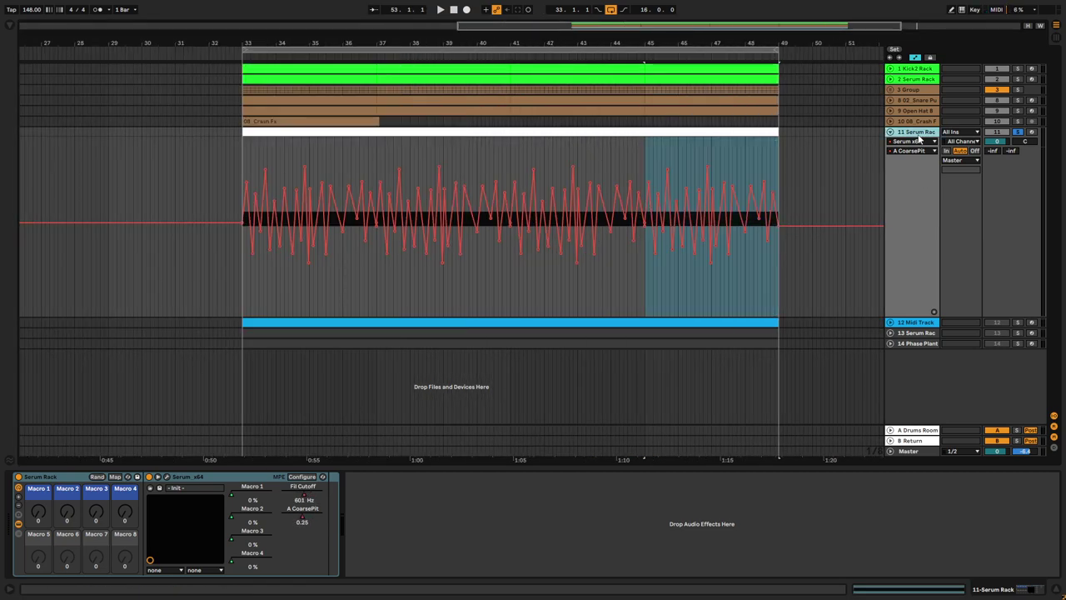
key("a")
left_click(167, 477)
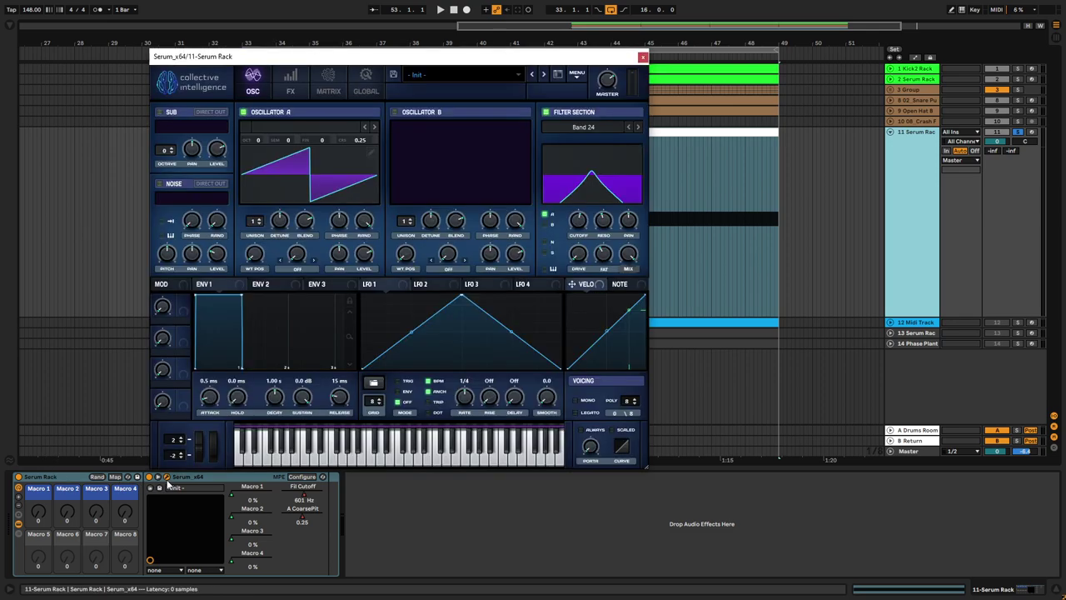
left_click(298, 269)
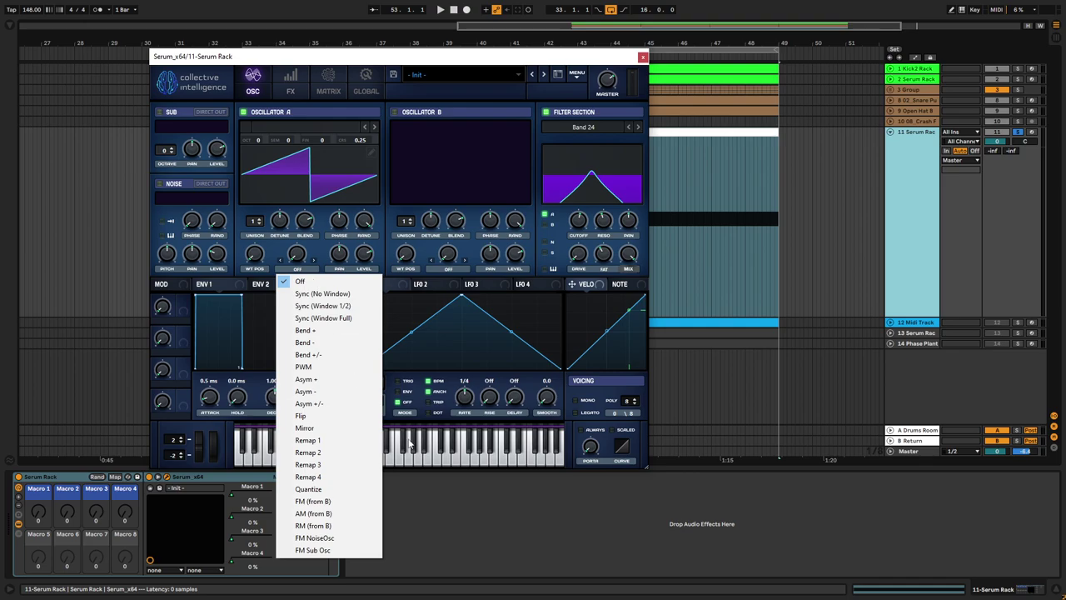
left_click(317, 422)
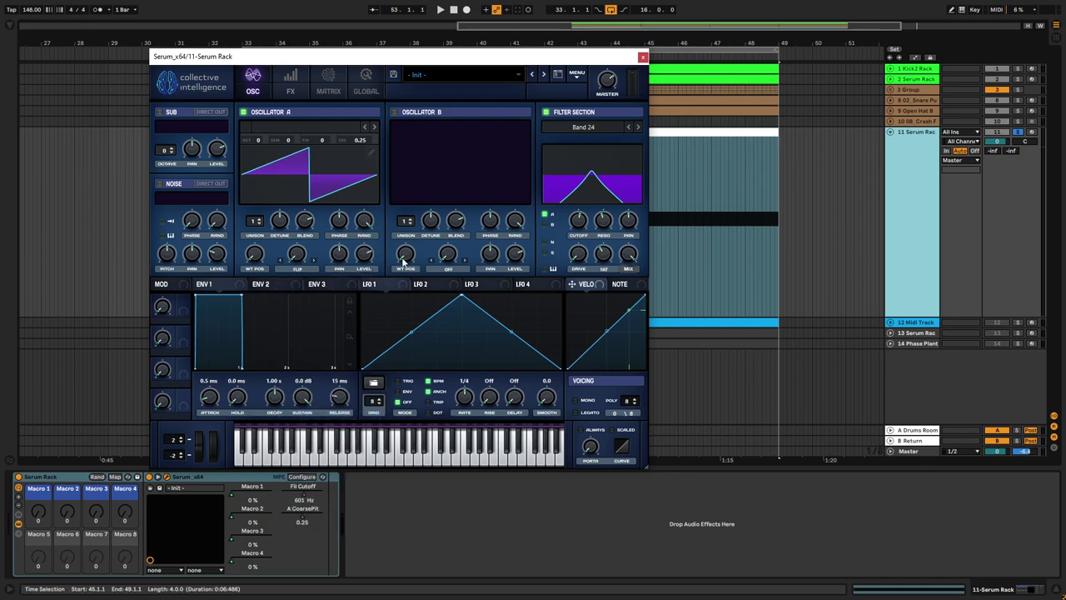
Assign Chaos1 as the mod source for Oscillator A's warp and turn on S&H for Chaos 1 in the global settings
right_click(297, 259)
mouse_move(359, 313)
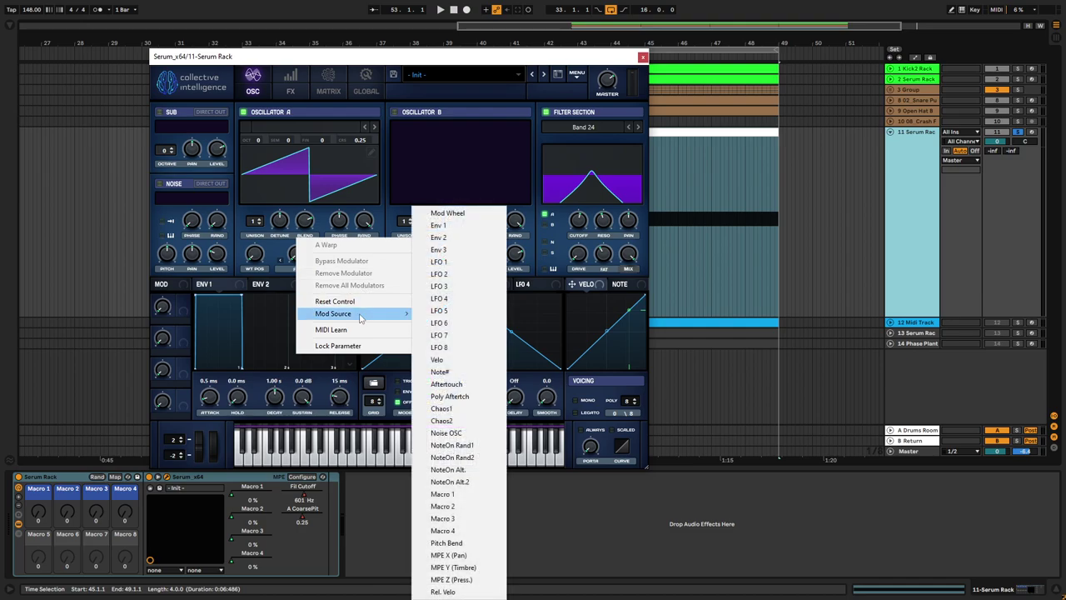
left_click(441, 408)
left_click(366, 83)
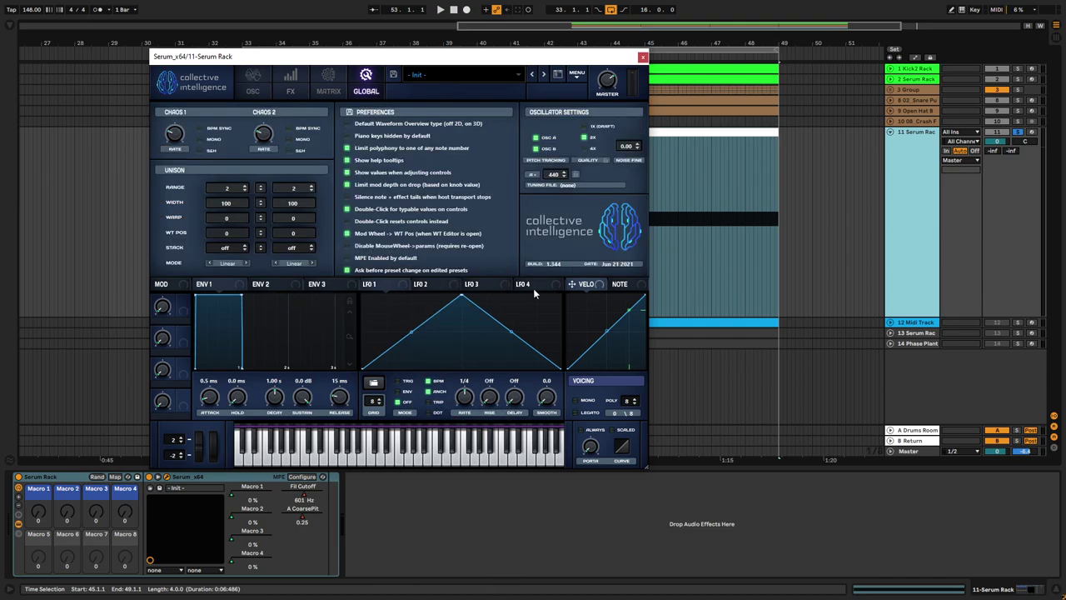
left_click(200, 151)
mouse_move(171, 143)
left_click(254, 91)
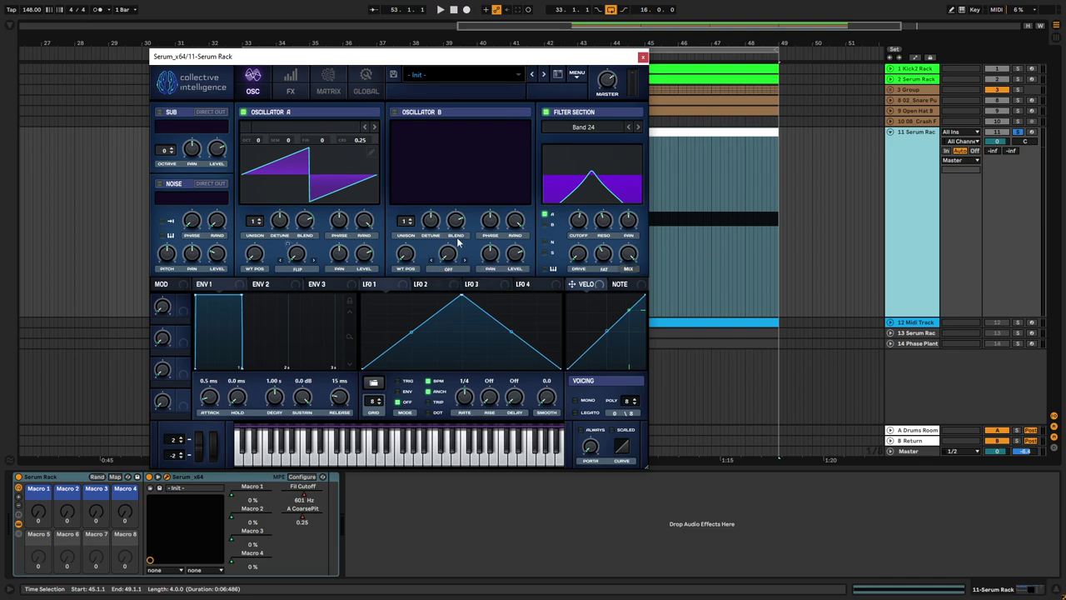
Look over Serum's effects, play back the modulated sound, and close the plugin window
left_click(298, 74)
key("space")
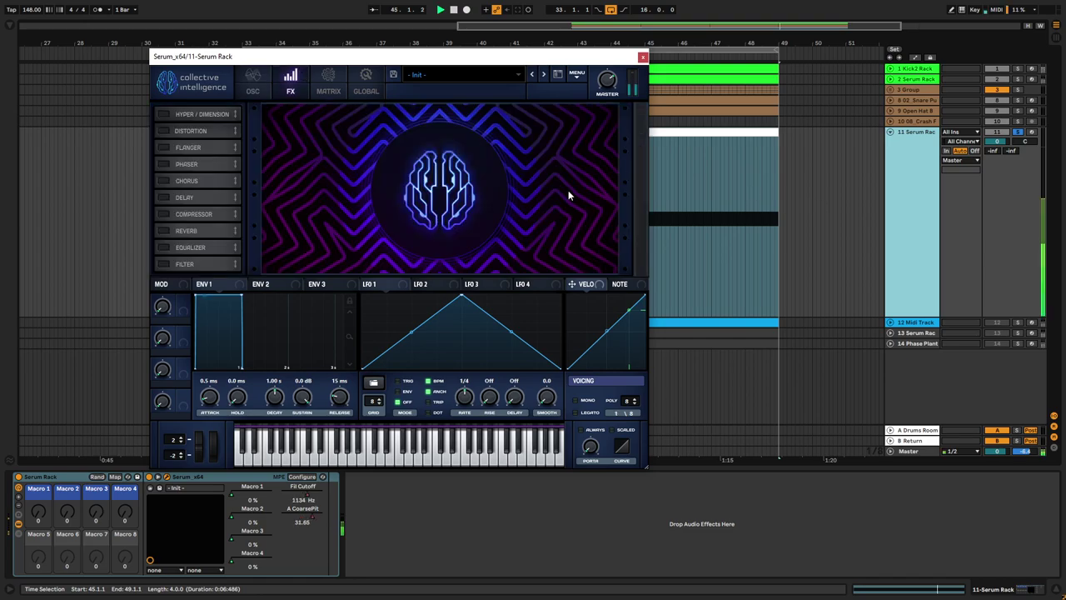
left_click(249, 87)
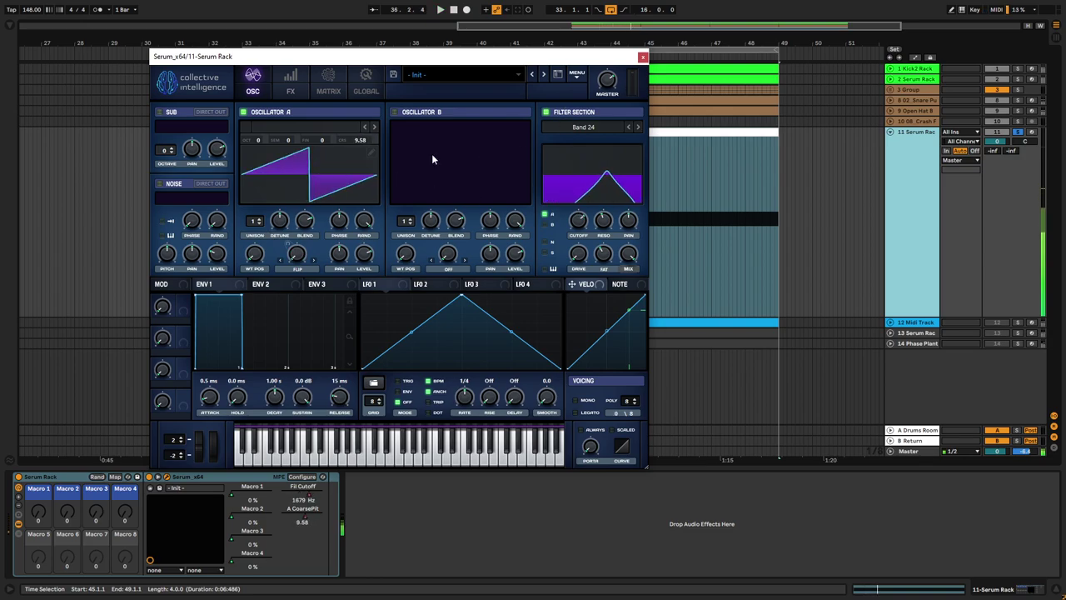
left_click(642, 58)
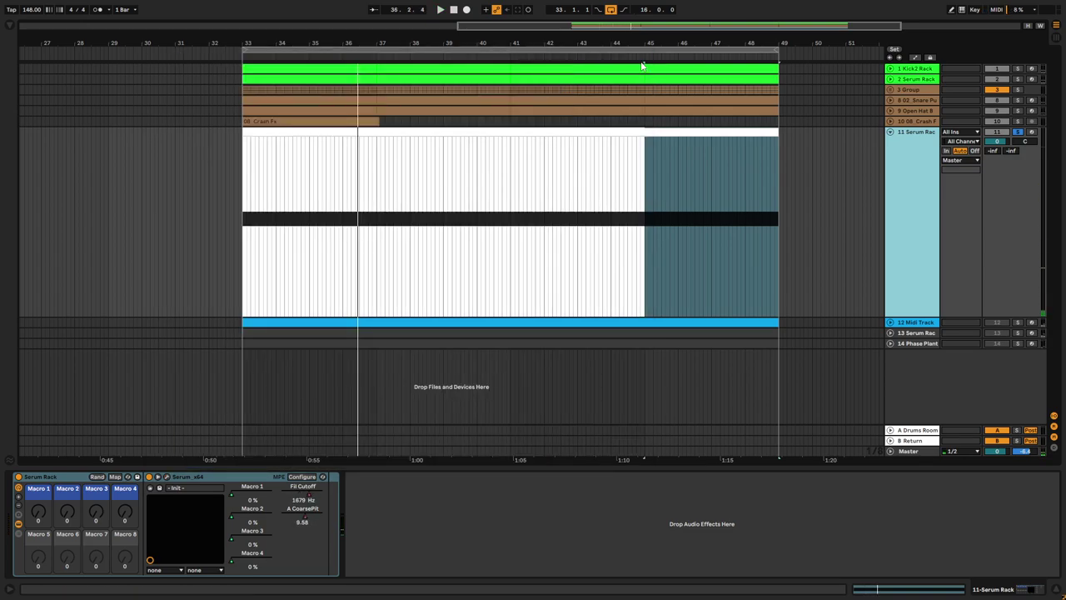
Search the browser for "beat", add Beat Repeat after Serum on the 11 Serum Rack track, and hide the browser
left_click(10, 27)
double_click(88, 28)
key("ctrl+f")
type("beat")
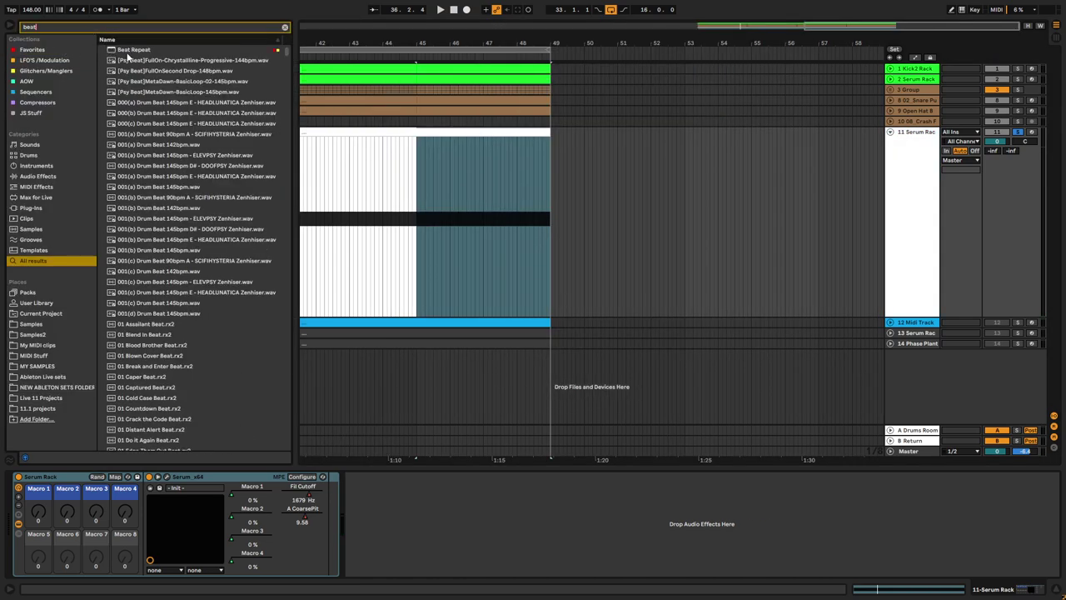
left_click_drag(127, 56, 427, 485)
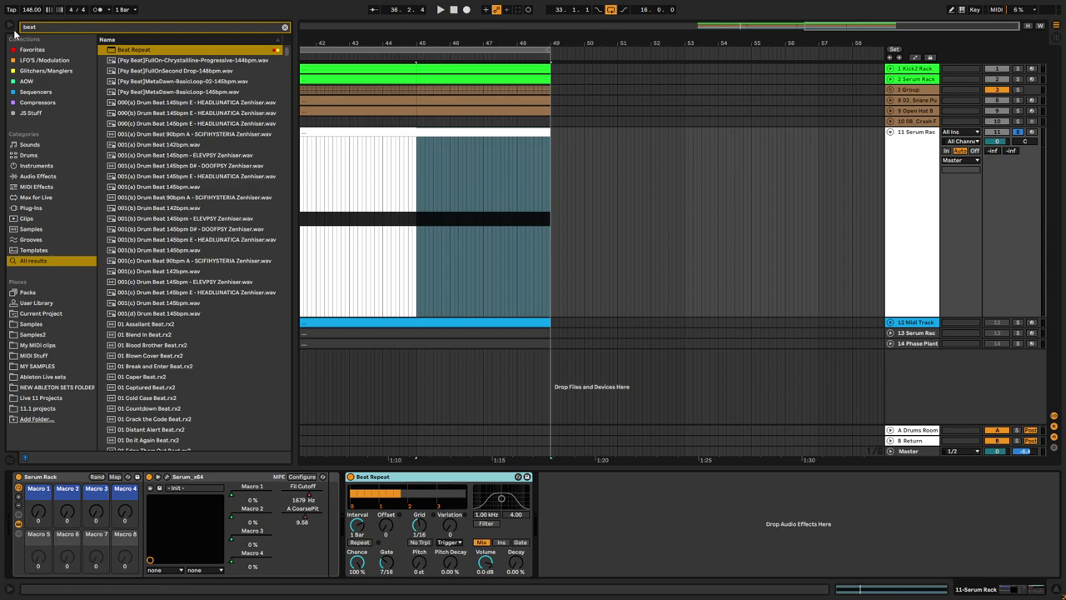
left_click(10, 26)
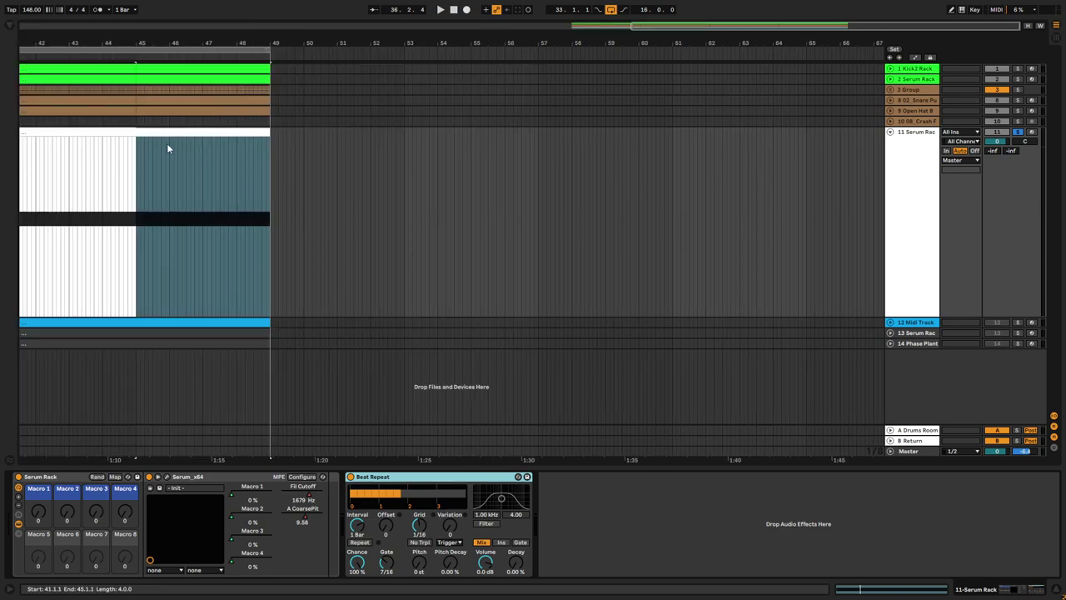
Set Beat Repeat to Ins mode with No Trpl on, an Interval of 1/8 and a Variation of 4
left_click(501, 542)
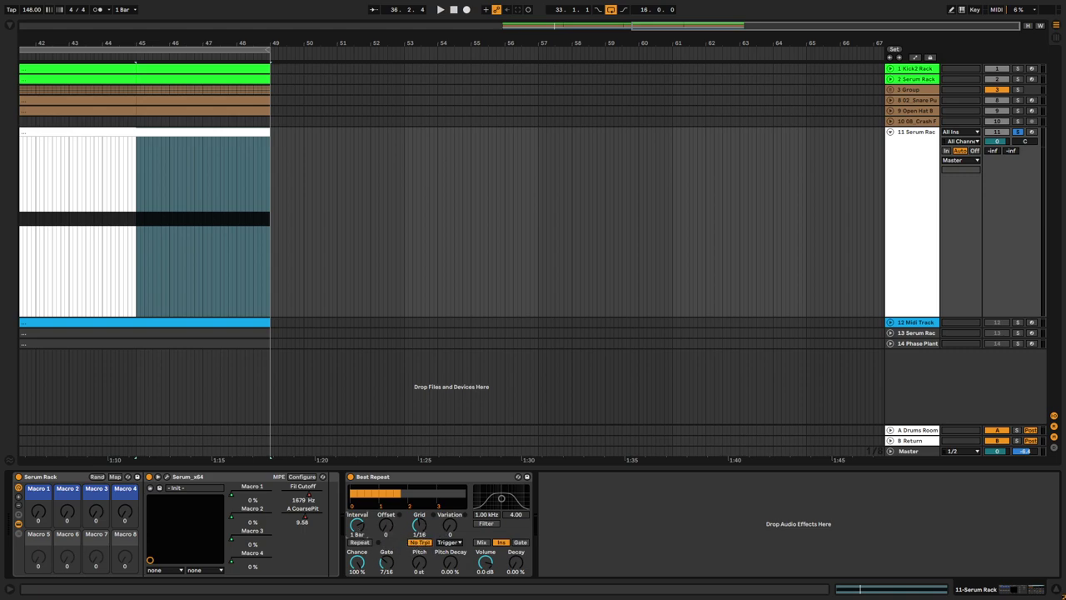
left_click_drag(357, 525, 356, 562)
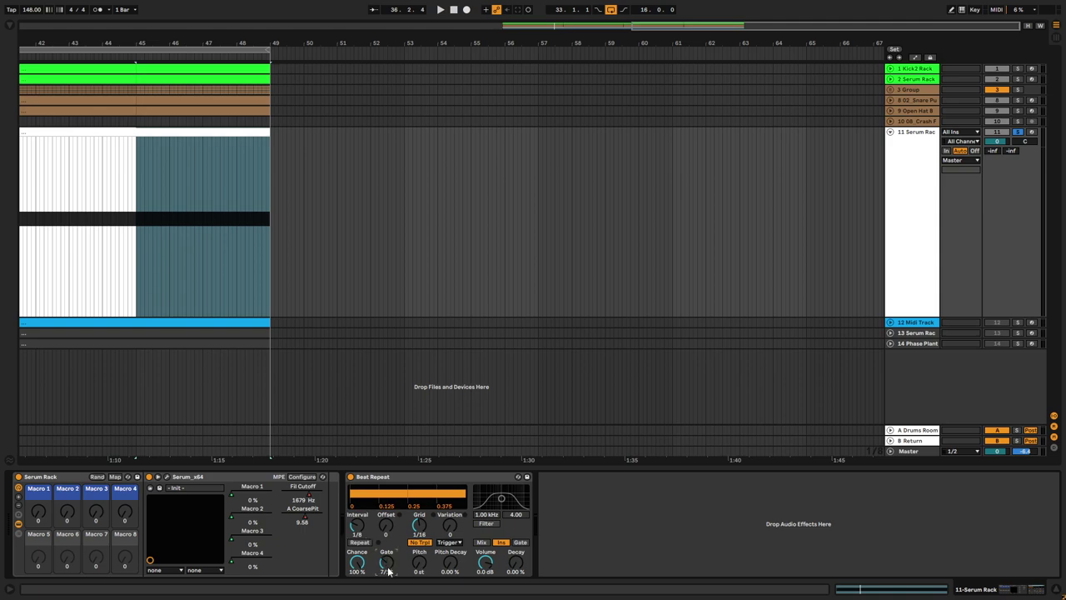
scroll(378, 342, "down", 3)
scroll(568, 271, "up", 2)
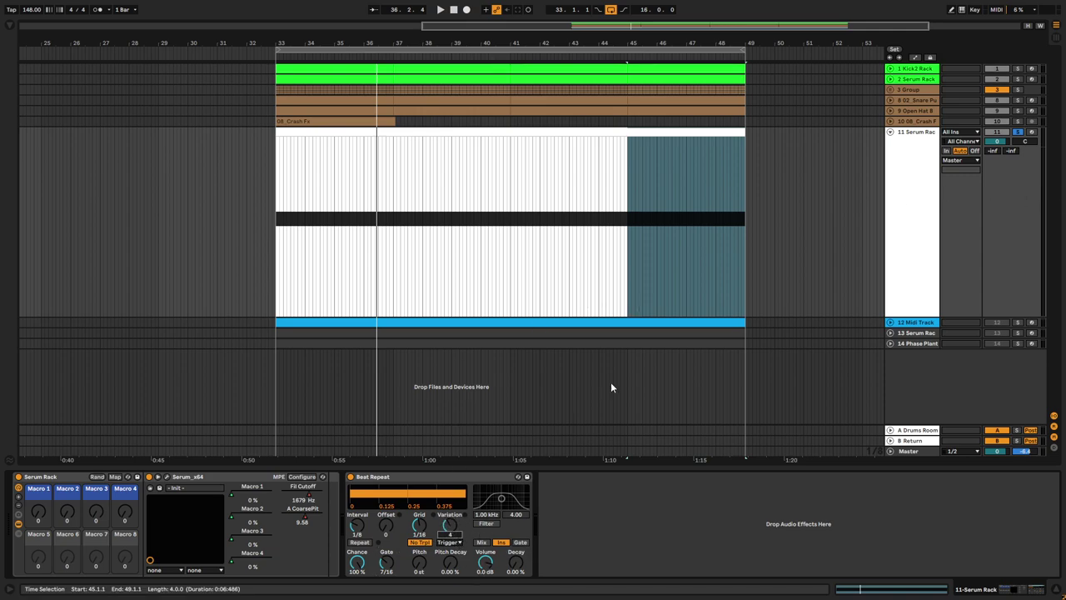
Play the track from bar 33 and lower Beat Repeat's Chance to about 46%
left_click(279, 241)
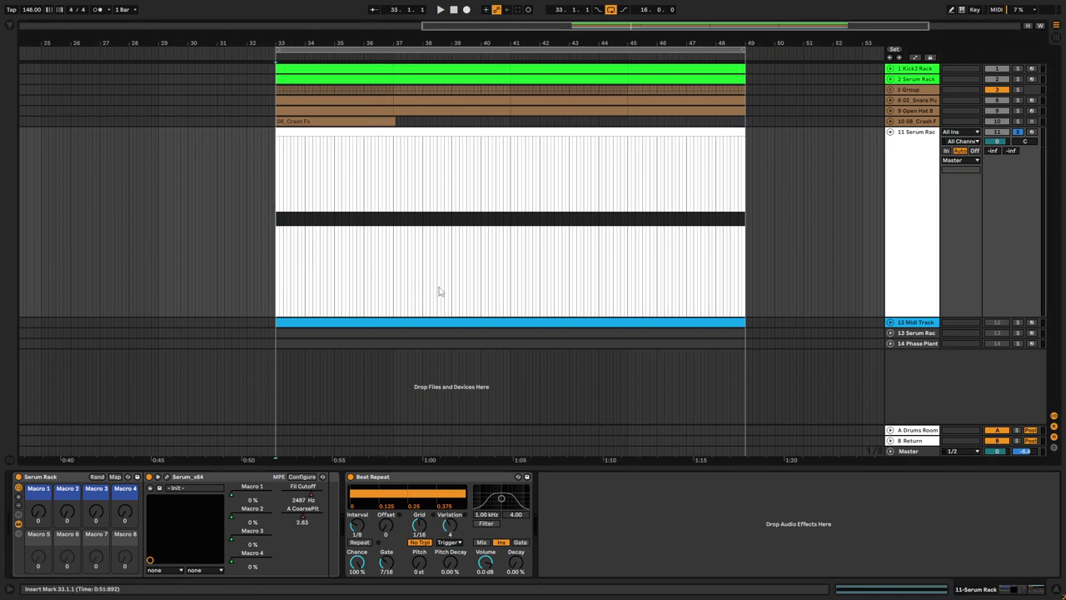
left_click(892, 186)
key("space")
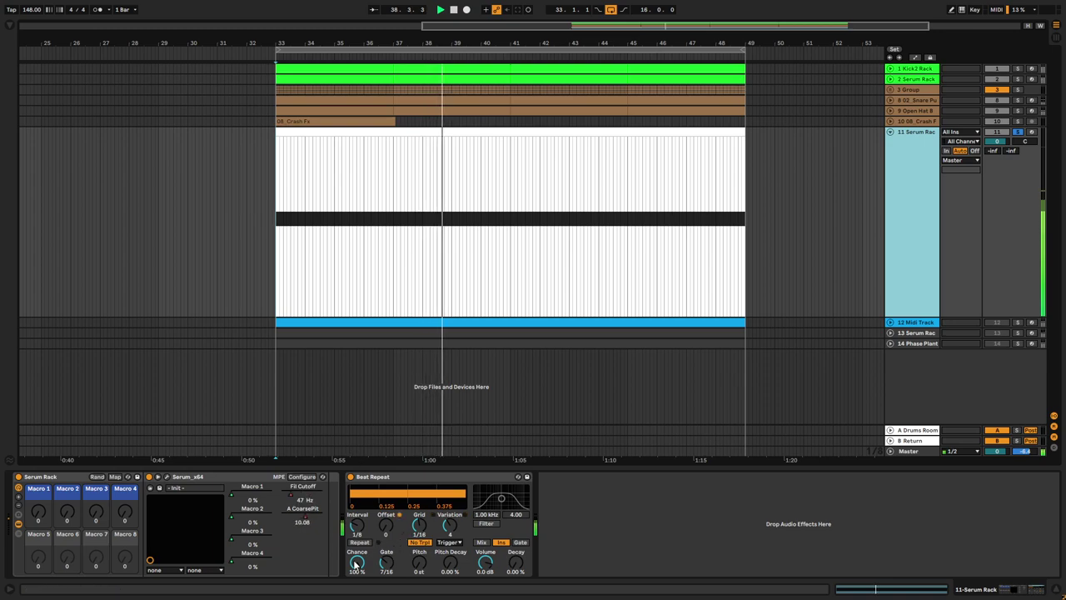
left_click_drag(355, 569, 355, 587)
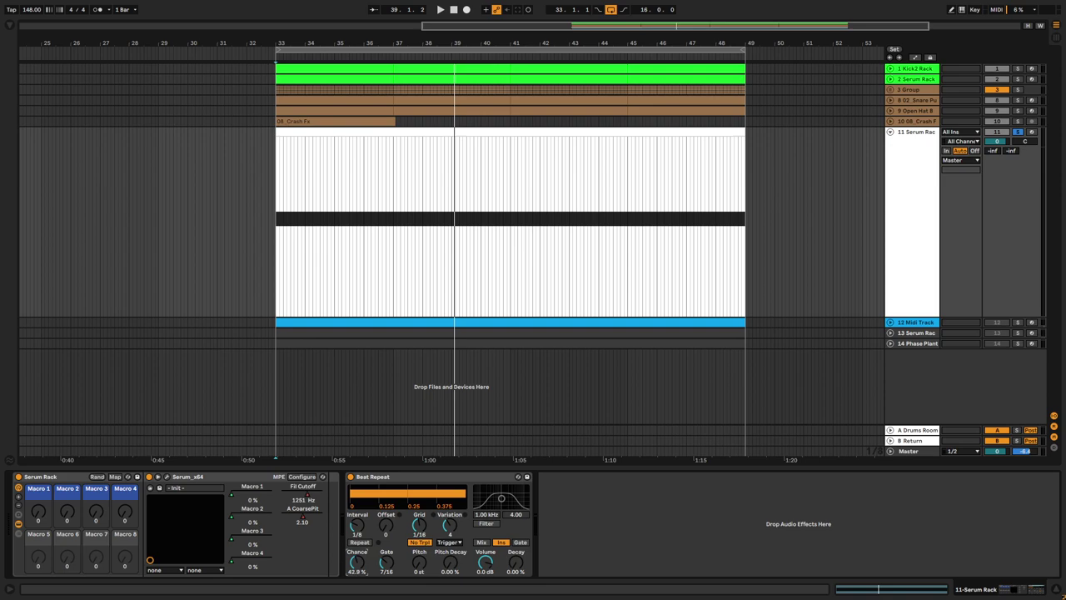
key("space")
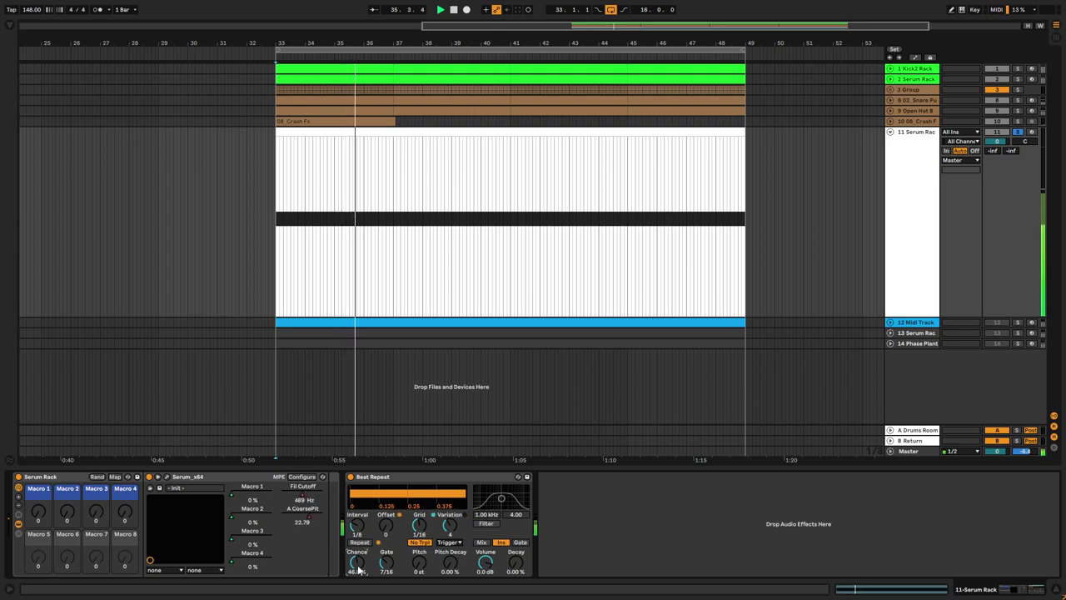
Set Beat Repeat's Chance to 100%, try other Interval and Grid divisions during playback, and settle on Interval 1/8 and Grid 1/16
left_click_drag(359, 569, 358, 533)
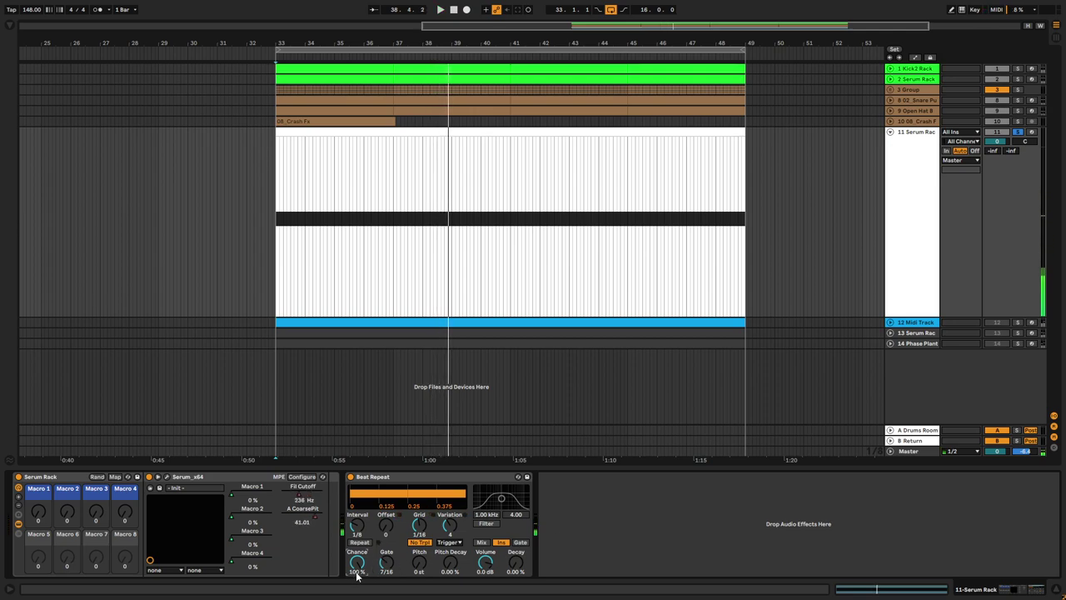
key("space")
left_click_drag(360, 526, 360, 540)
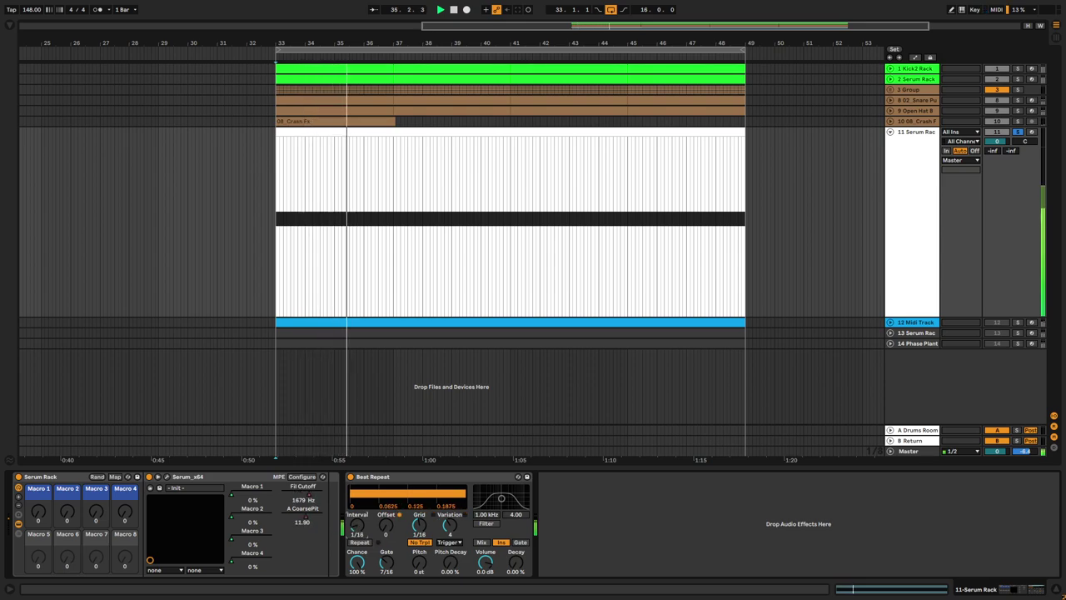
left_click_drag(356, 526, 356, 514)
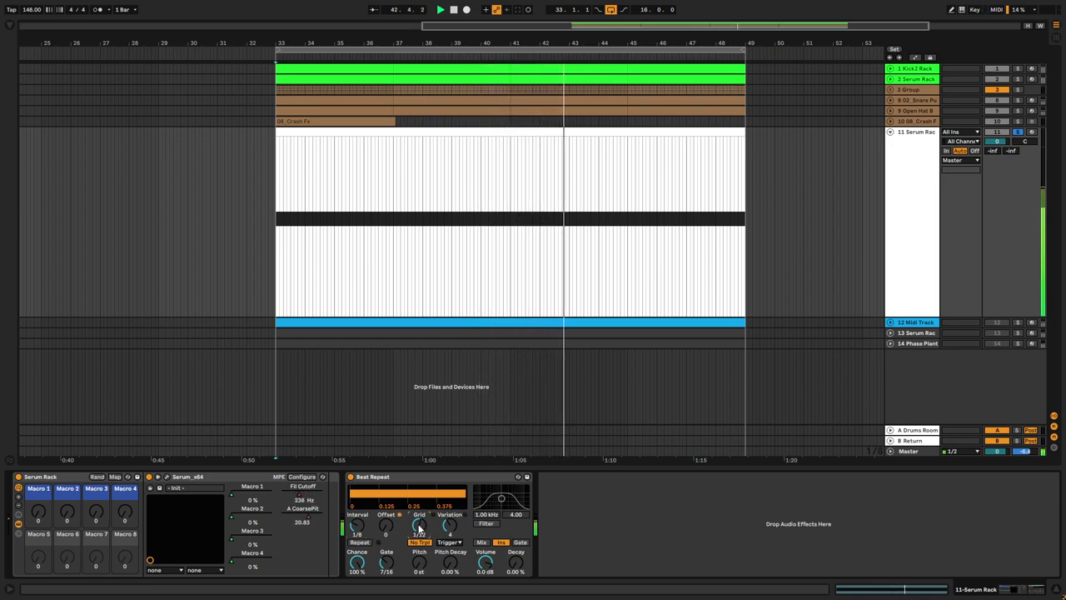
left_click_drag(420, 530, 419, 525)
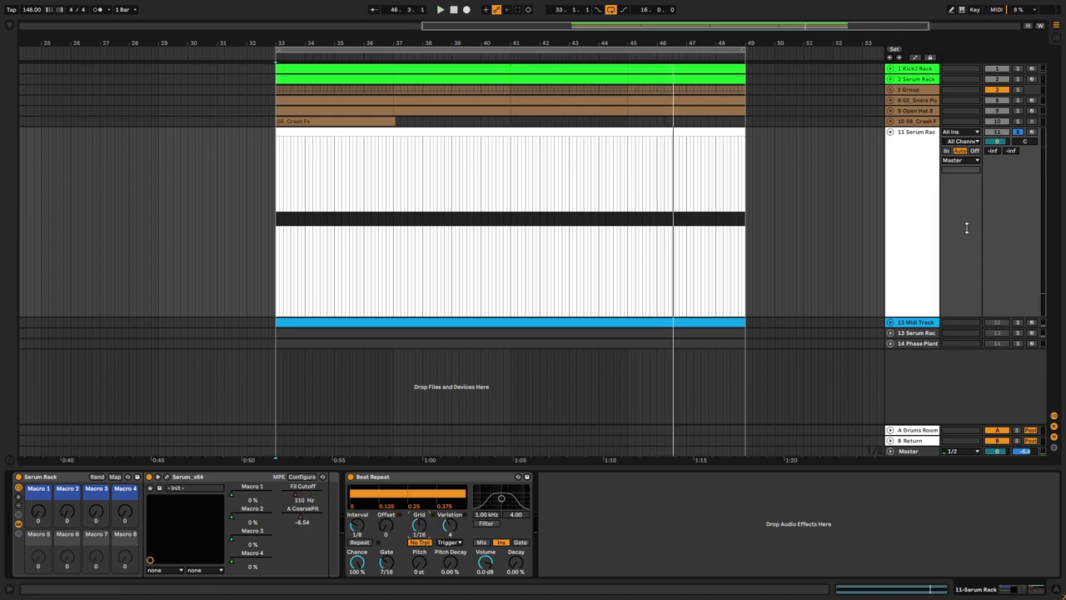
Enable Hyper/Dimension in Serum's effects, reduce the Dimension size, and set the Dimension mix to about 37% during playback
left_click(162, 487)
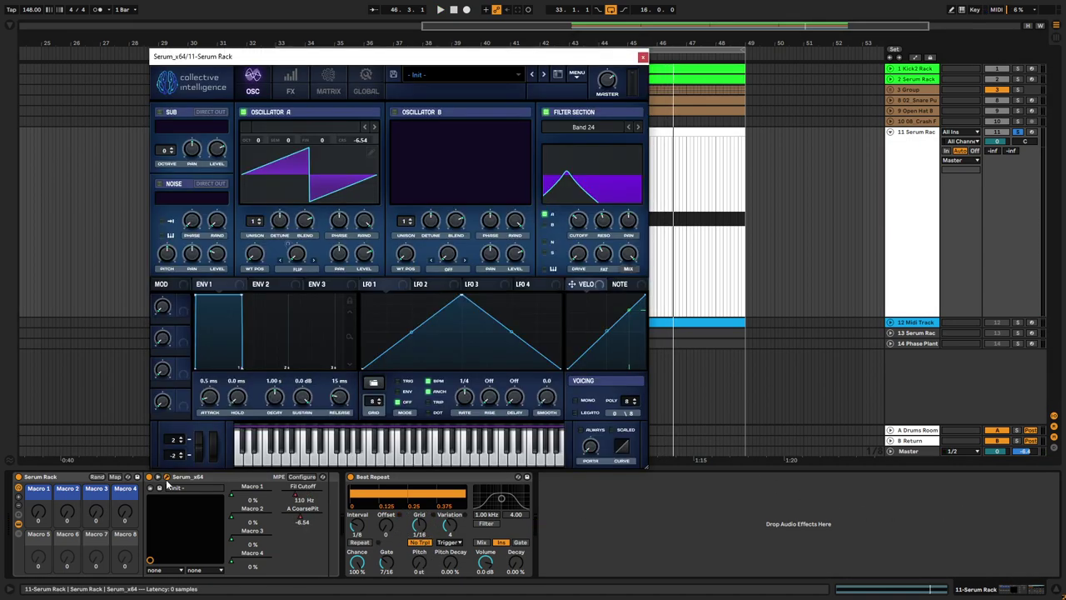
left_click(291, 86)
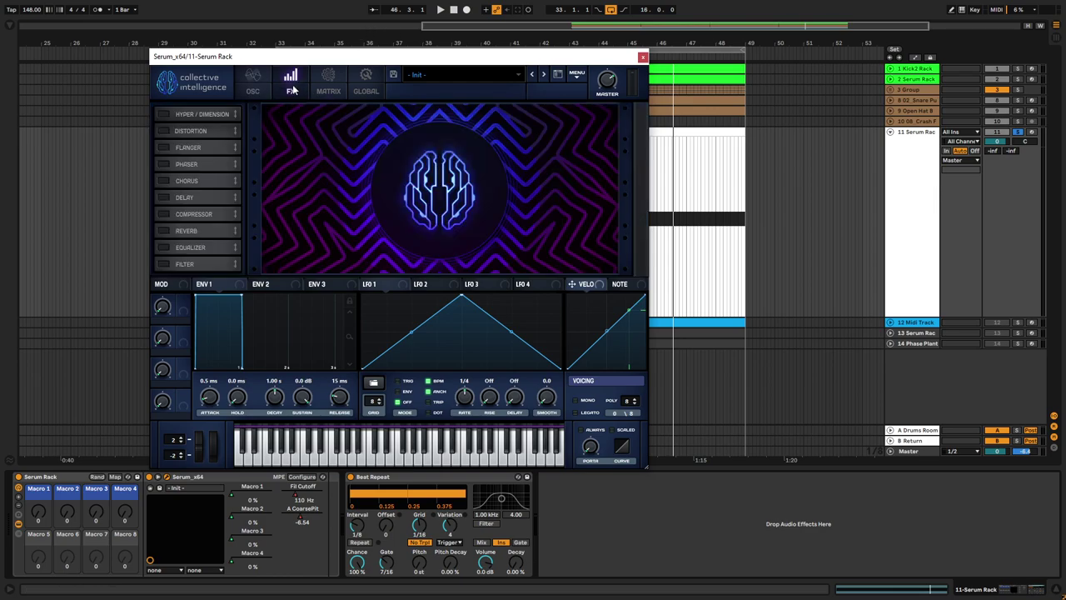
left_click(163, 115)
key("space")
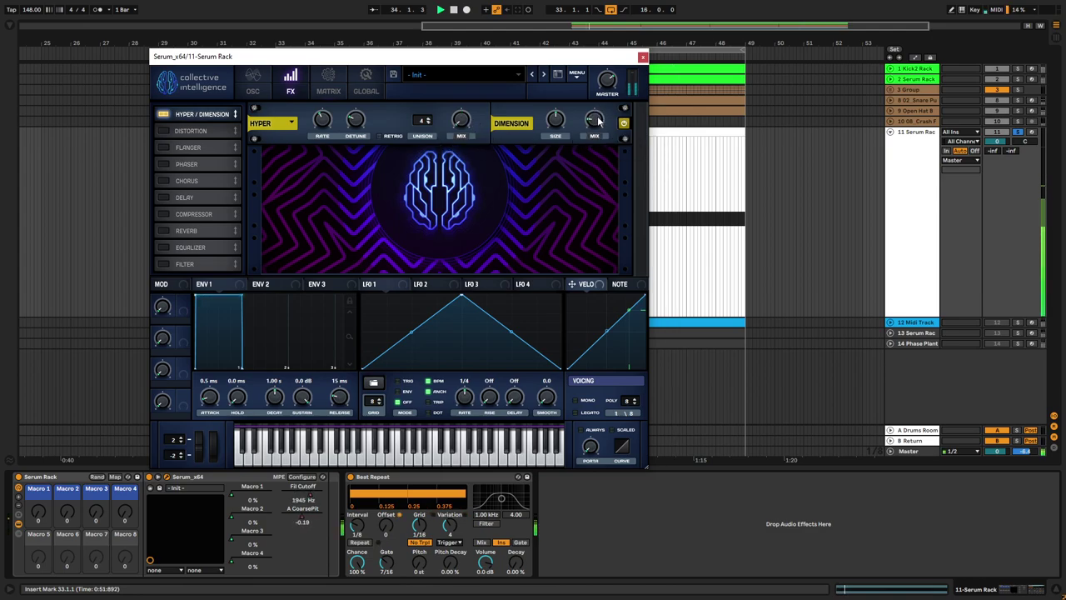
left_click_drag(547, 146, 548, 159)
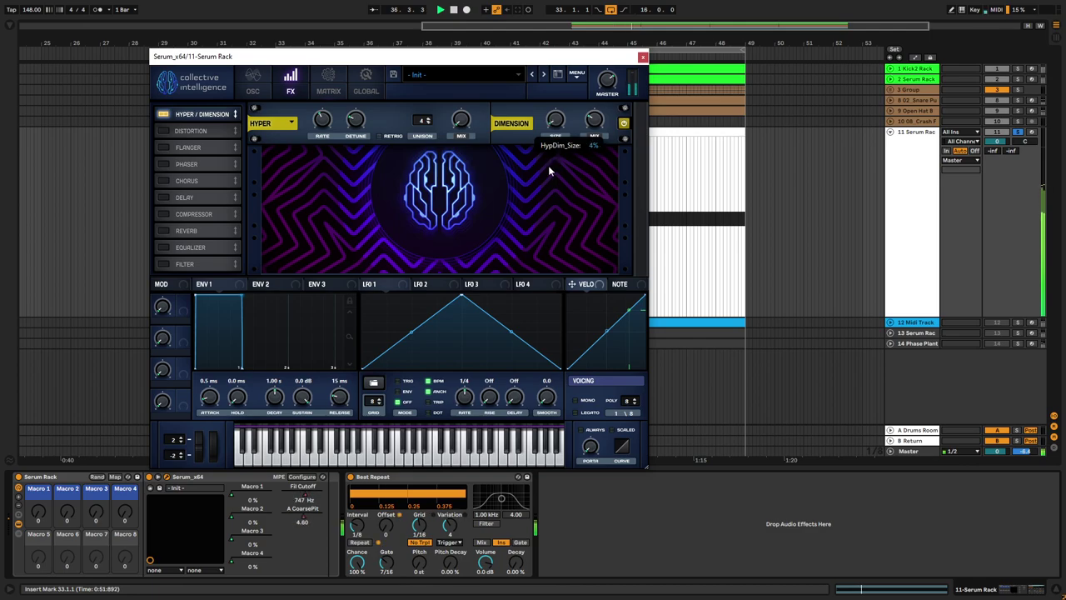
left_click_drag(600, 117, 594, 129)
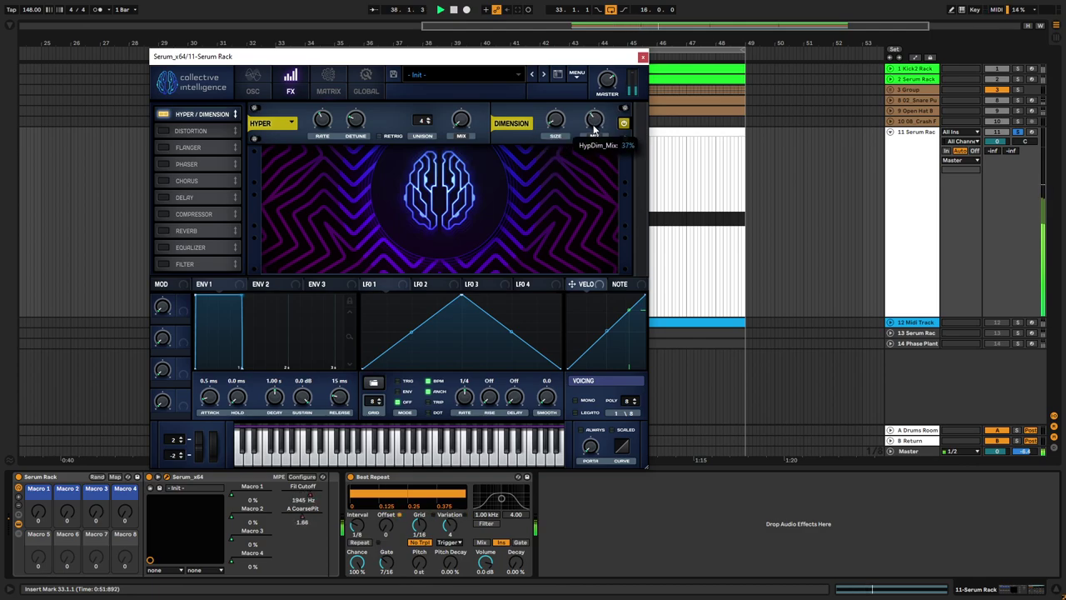
Enable Serum's Distortion, choose the Downsample type, and adjust its drive during playback
left_click(164, 131)
left_click(354, 167)
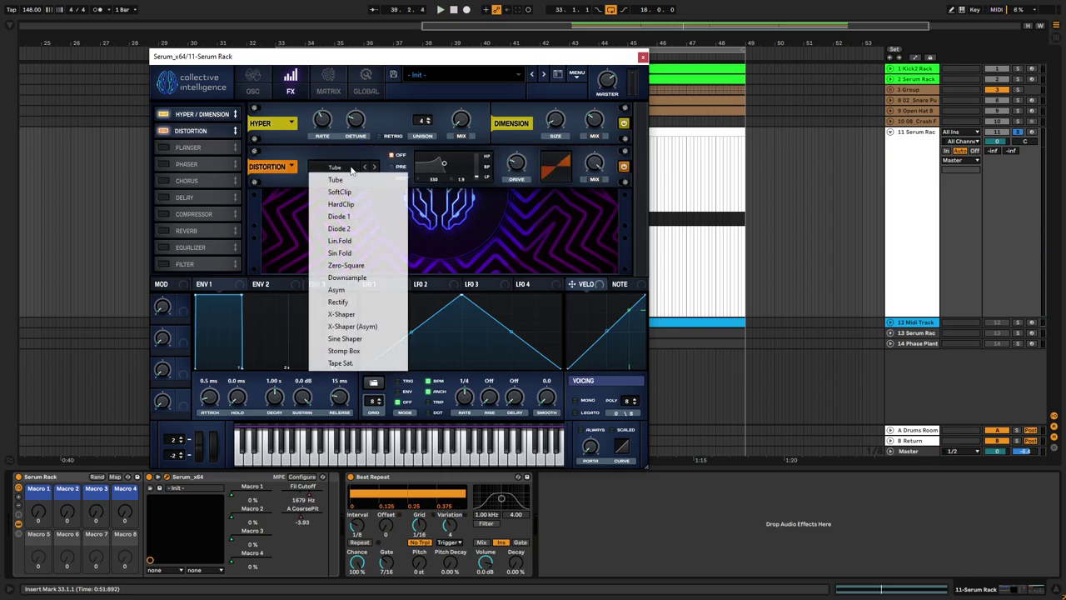
left_click(376, 279)
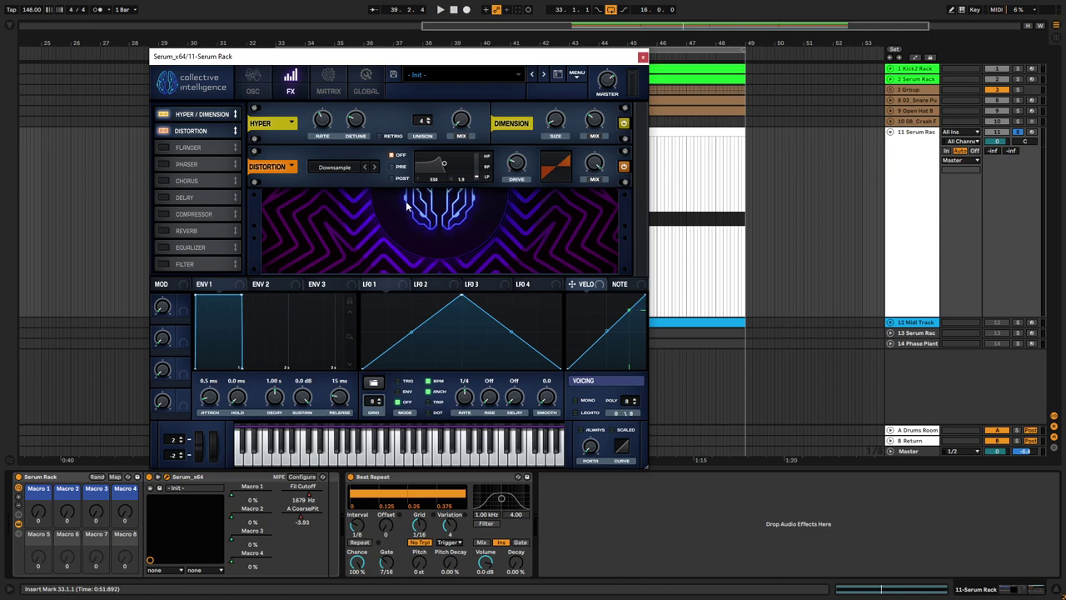
key("space")
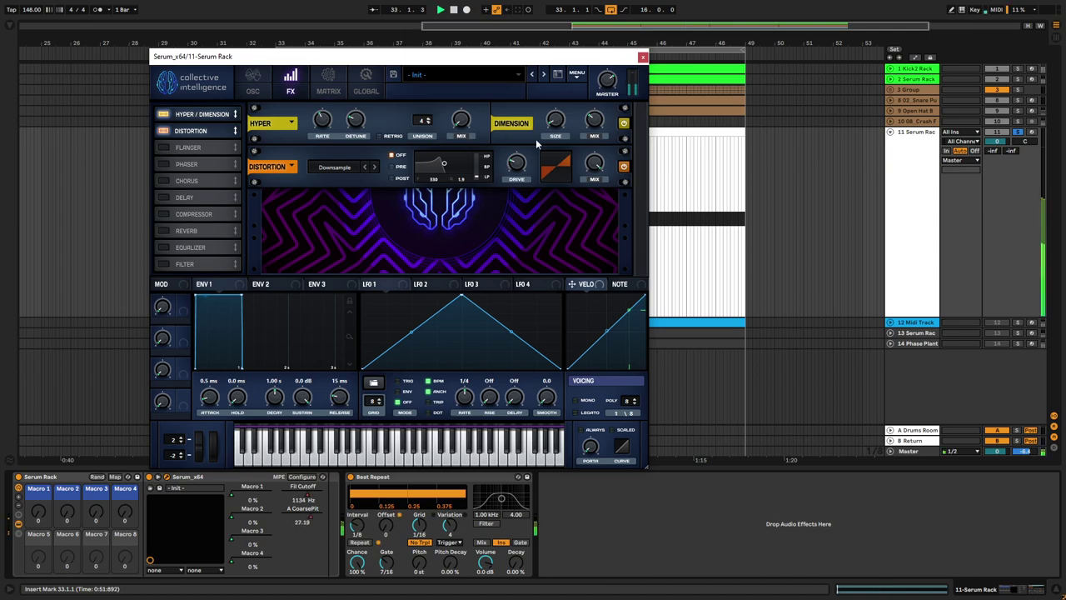
left_click_drag(520, 160, 543, 173)
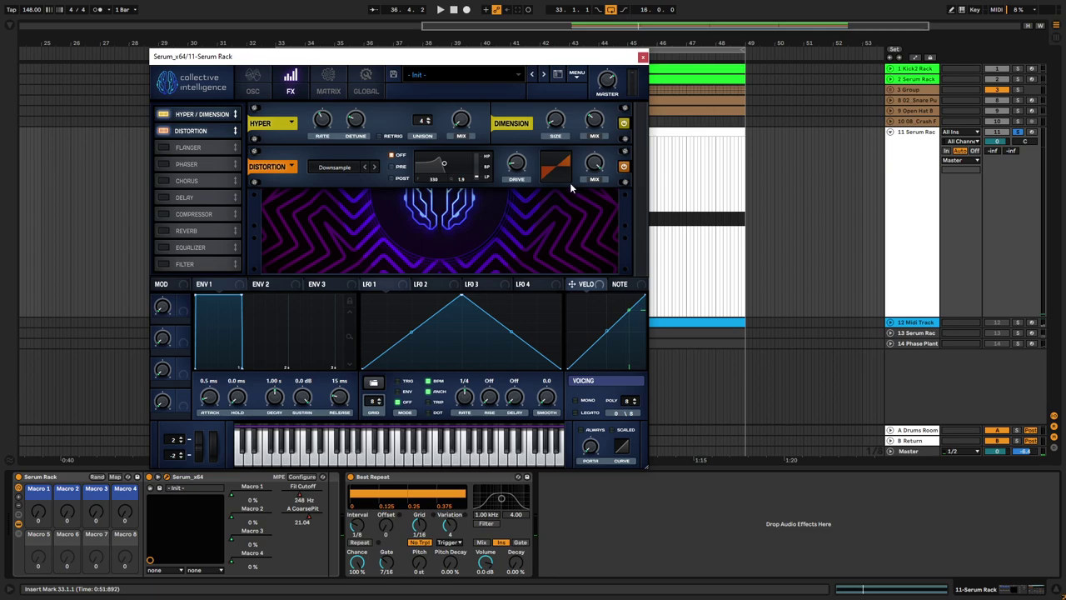
Assign Chaos2 as modulation source for the distortion drive and reduce its matrix amount to about 35
right_click(514, 166)
mouse_move(574, 226)
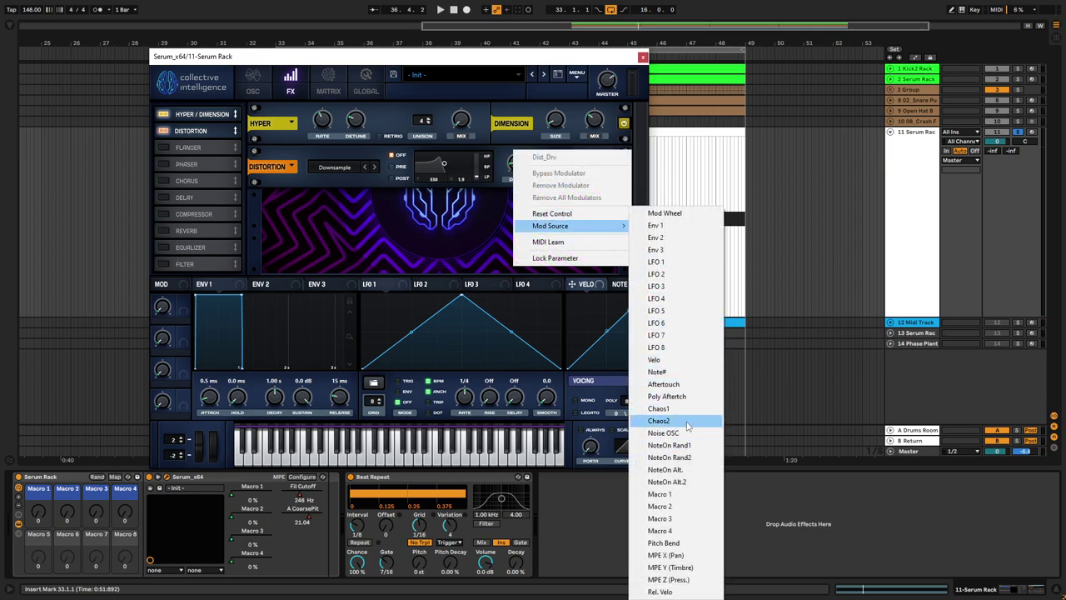
left_click(688, 423)
left_click(329, 87)
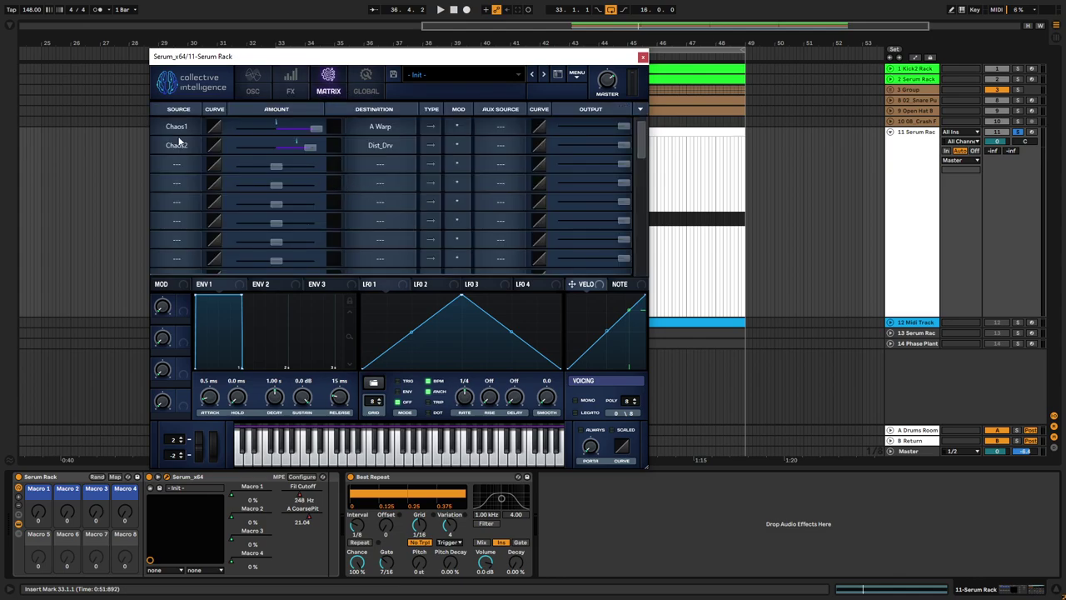
key("space")
left_click_drag(308, 152, 290, 148)
Turn on BPM sync for Chaos 2, adjust its rate, and check the modulation in the matrix and oscillator
left_click(367, 85)
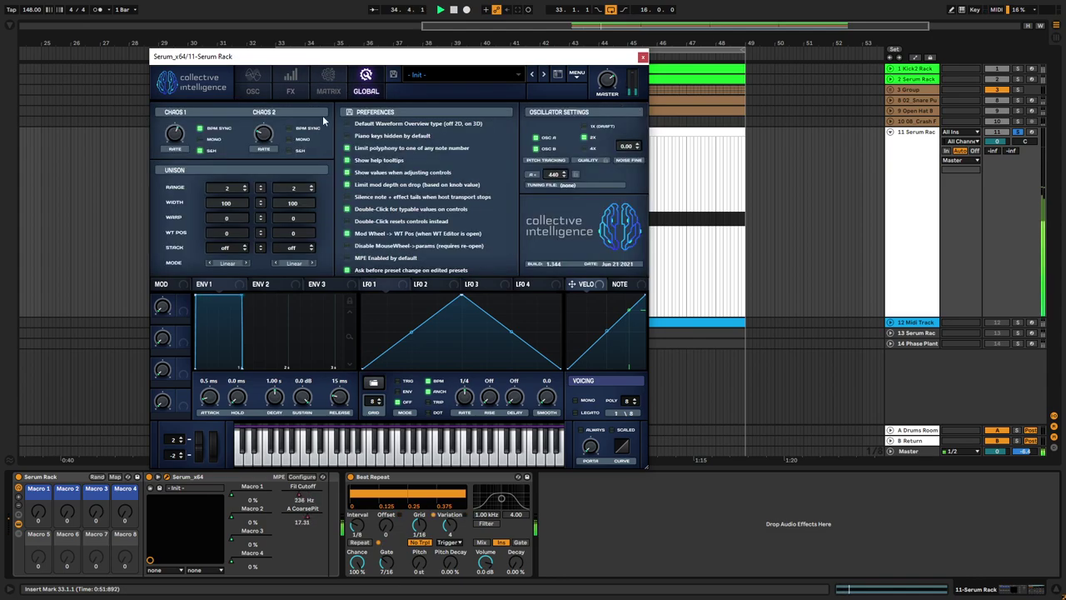
left_click(288, 127)
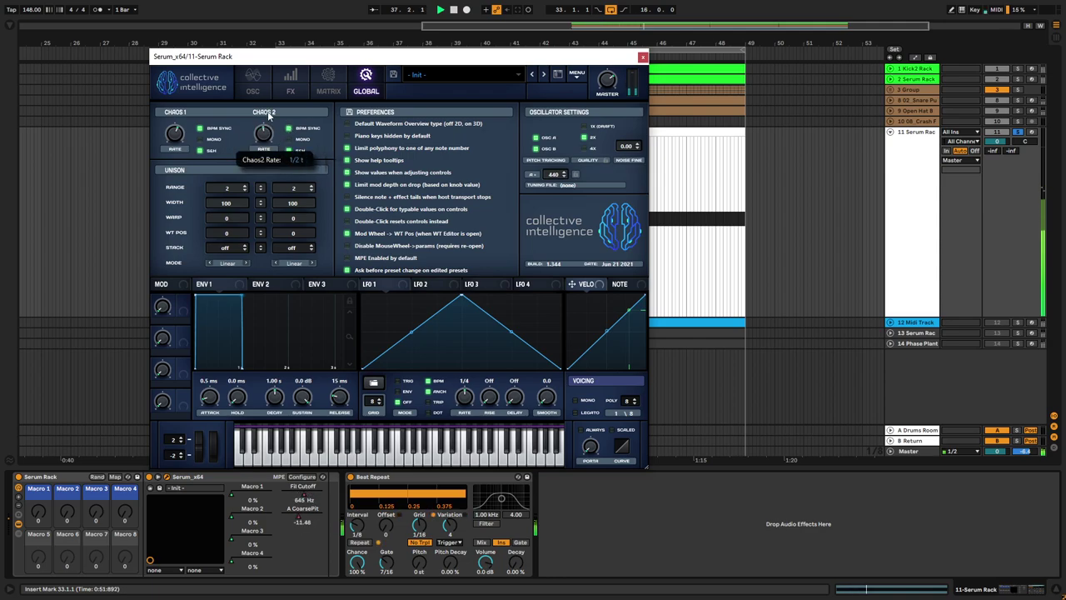
left_click(261, 80)
left_click(293, 84)
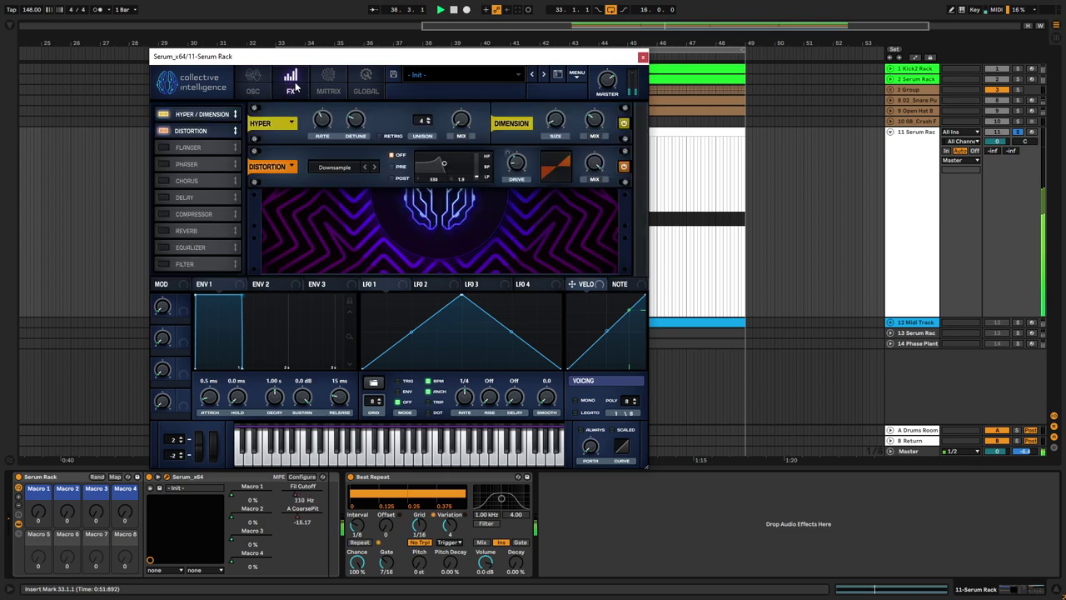
left_click(367, 84)
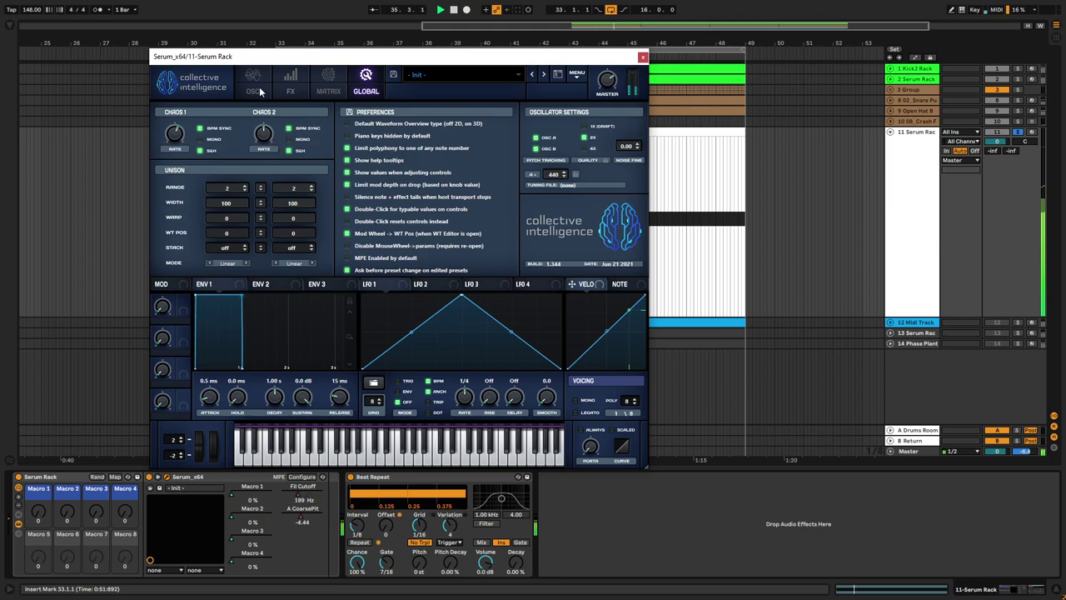
left_click(328, 83)
mouse_move(290, 148)
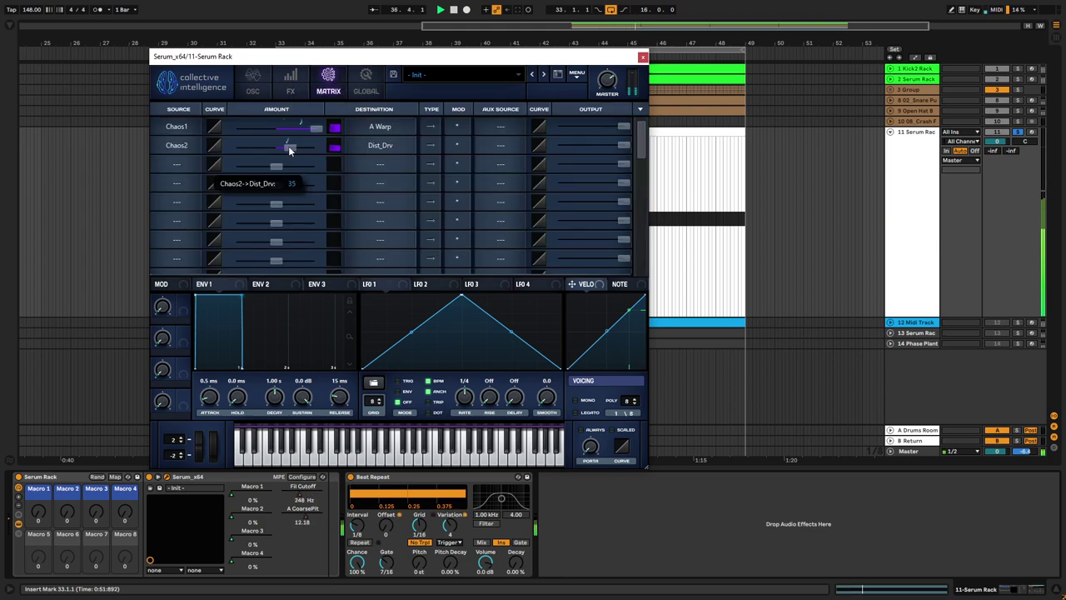
left_click(253, 83)
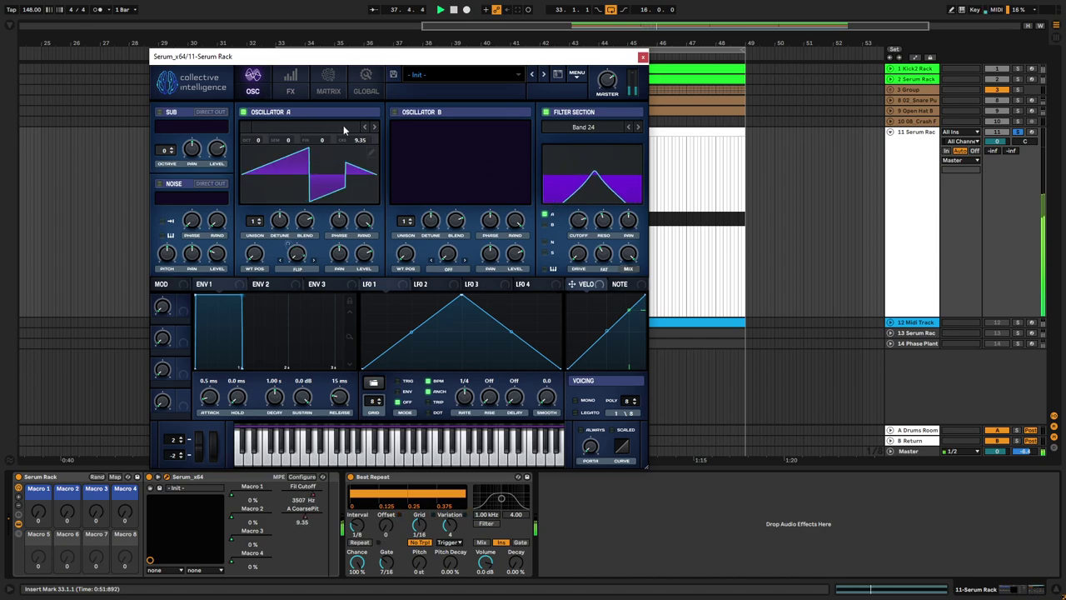
Enable the Equalizer with a low-cut shape on its low band, adjust that band's frequency, and rebalance the distortion mix
left_click(290, 83)
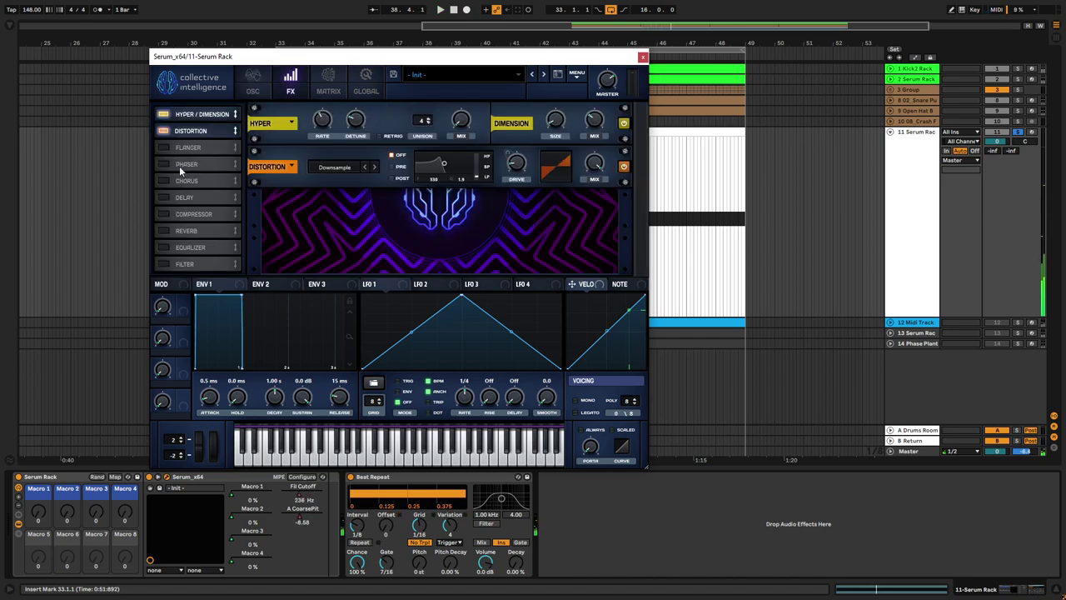
left_click(191, 247)
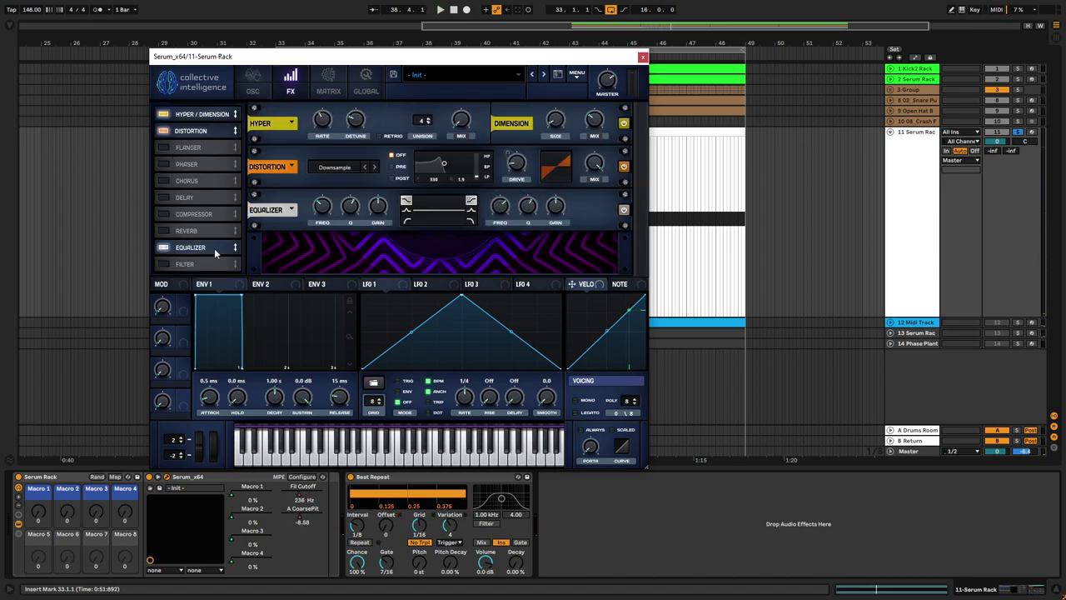
left_click(407, 222)
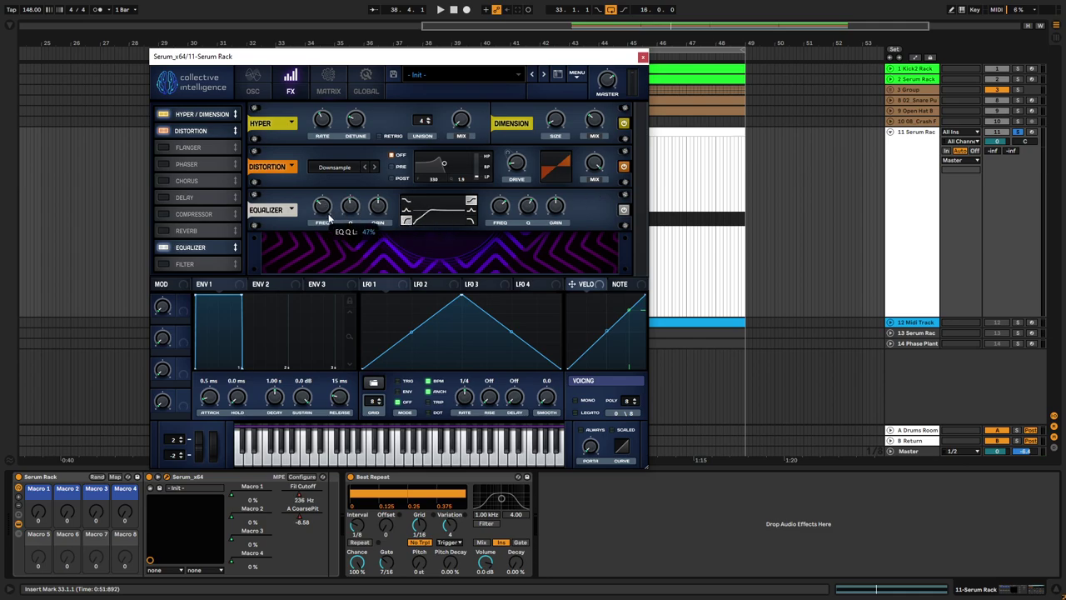
left_click_drag(323, 209, 326, 219)
key("space")
mouse_move(589, 175)
mouse_move(588, 175)
left_mouse_down()
mouse_move(584, 217)
mouse_move(595, 162)
left_mouse_up()
Enable Reverb and Delay, setting the delay to dotted 1/8 on both sides, Ping-Pong mode, and its filter to 1603 with width 2.7
left_click(164, 232)
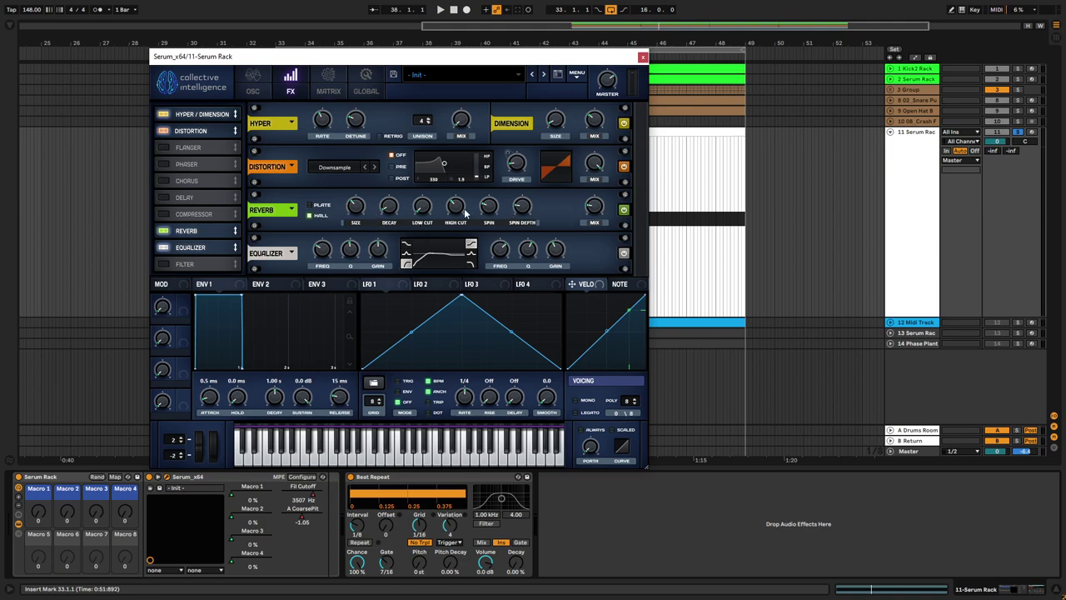
left_click(163, 198)
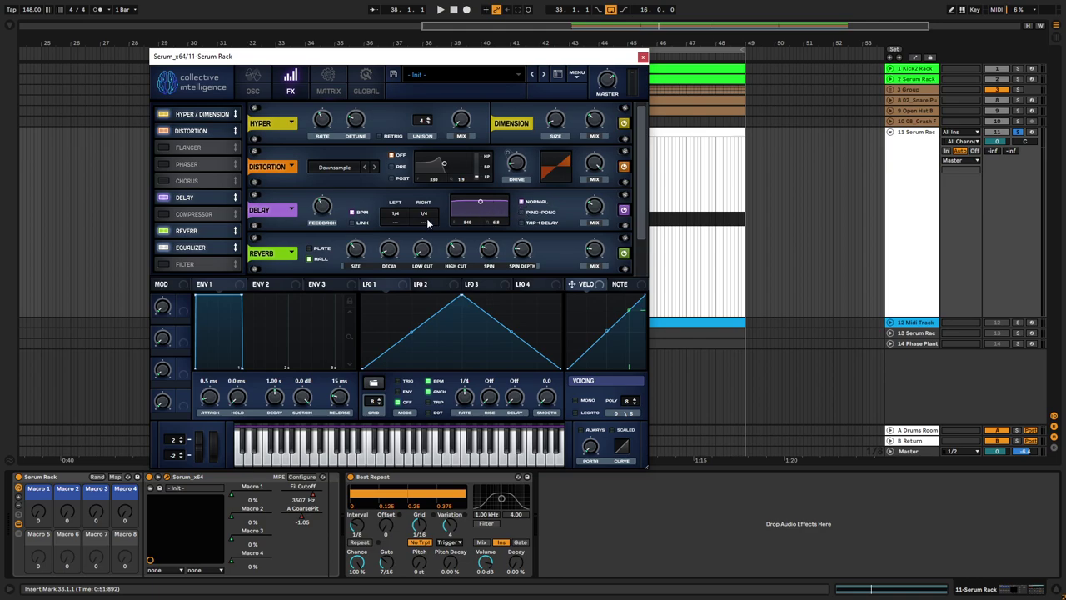
left_click_drag(427, 223, 430, 210)
left_click_drag(400, 228, 368, 180)
left_click(522, 212)
left_click_drag(481, 217, 488, 218)
Play the track and lower the Reverb mix
key("space")
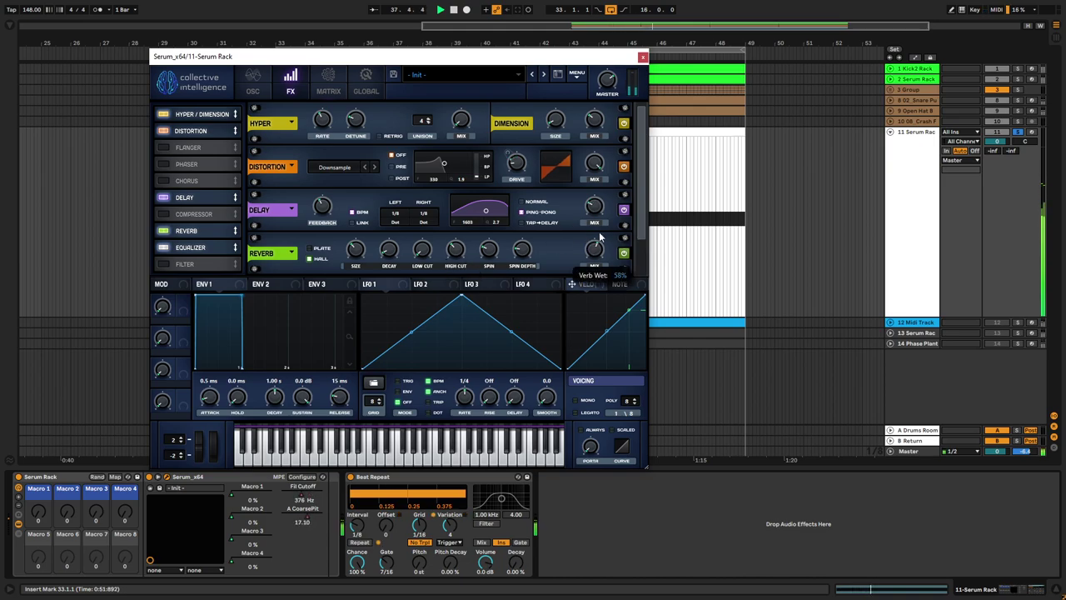
left_click_drag(596, 264, 594, 280)
left_click_drag(640, 227, 640, 248)
Check the distortion drive, the Chaos2 matrix amount and the oscillator and filter settings while the track plays
mouse_move(324, 186)
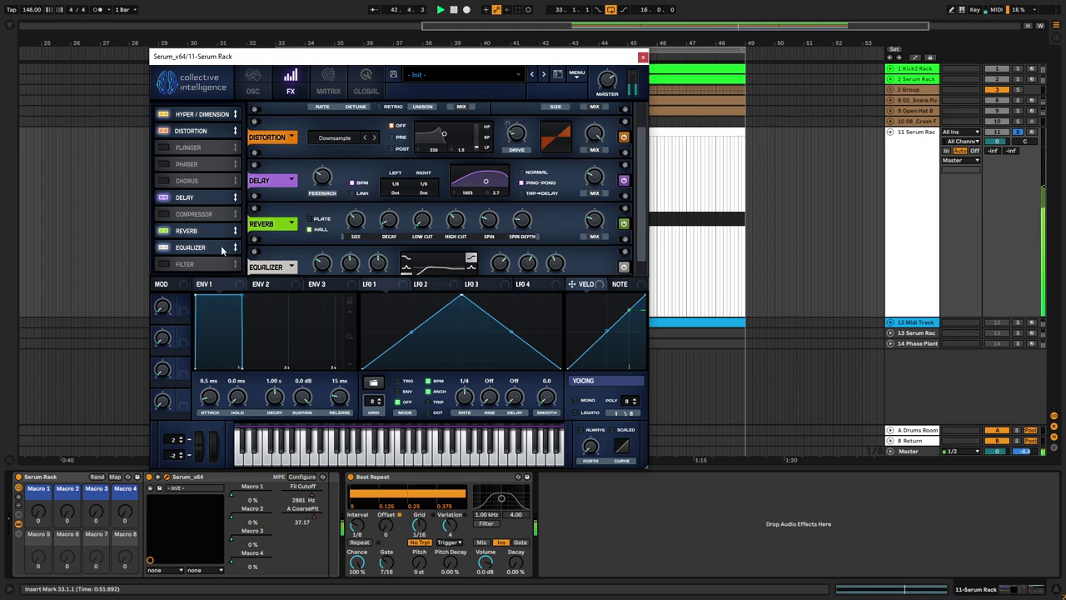
mouse_move(518, 151)
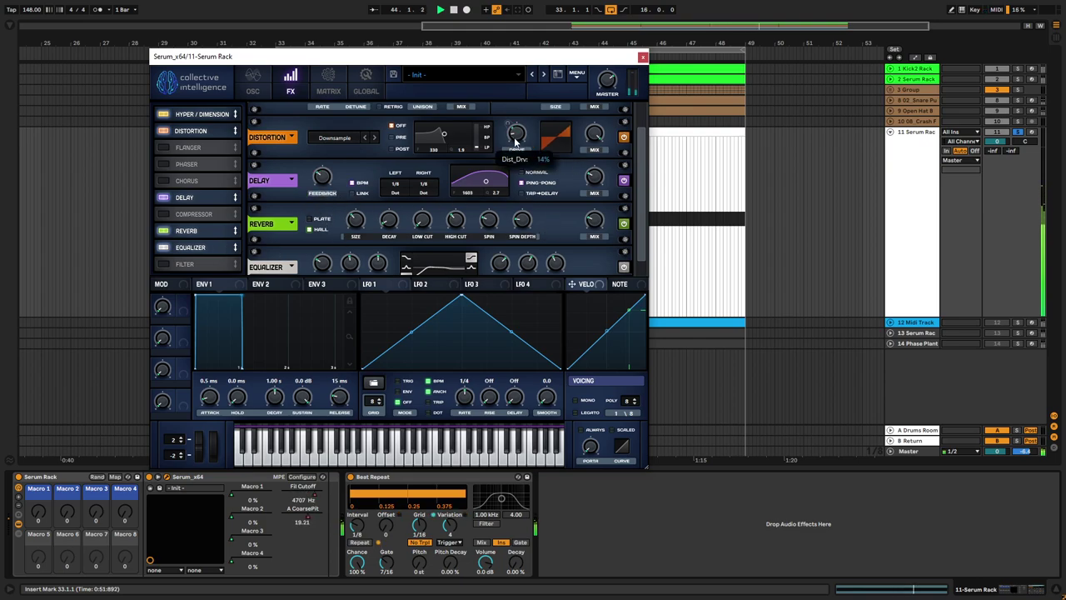
left_click(337, 87)
mouse_move(293, 147)
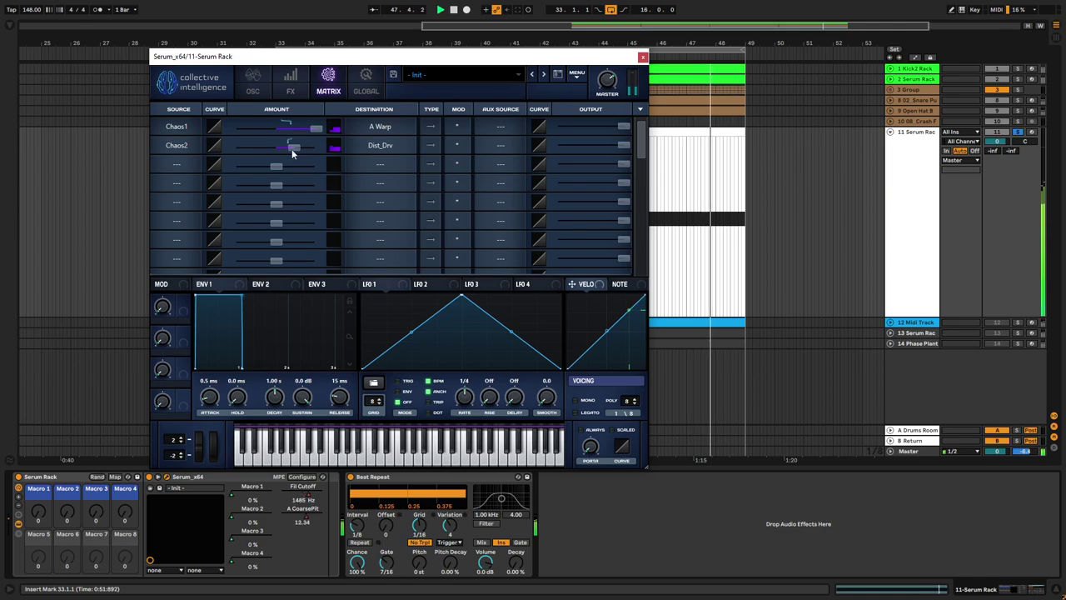
left_click(254, 85)
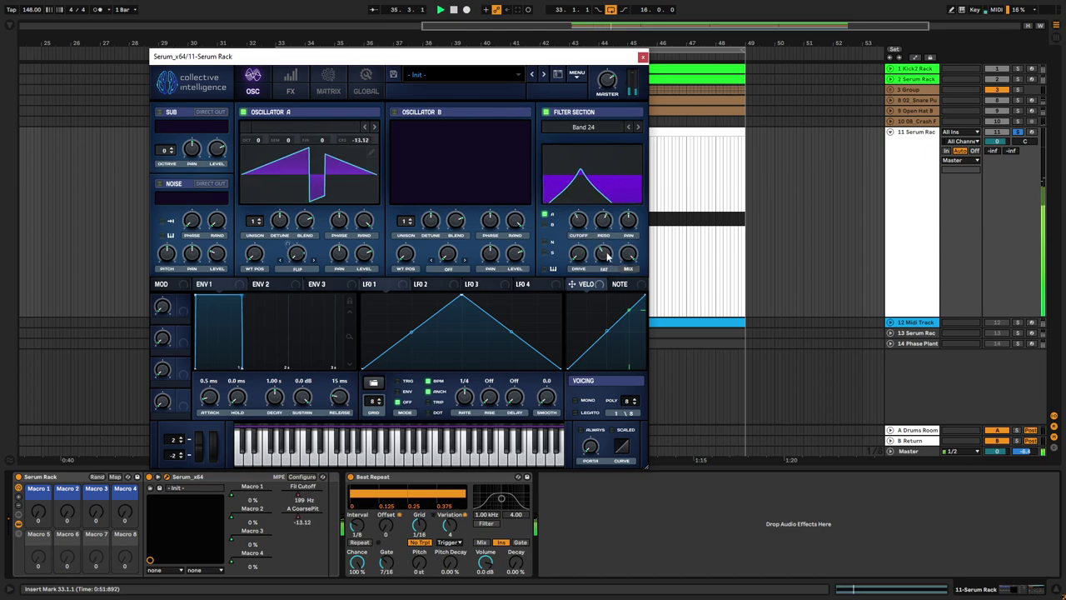
Move the Compressor below the Equalizer in Serum's effects order and enable it
left_click(289, 91)
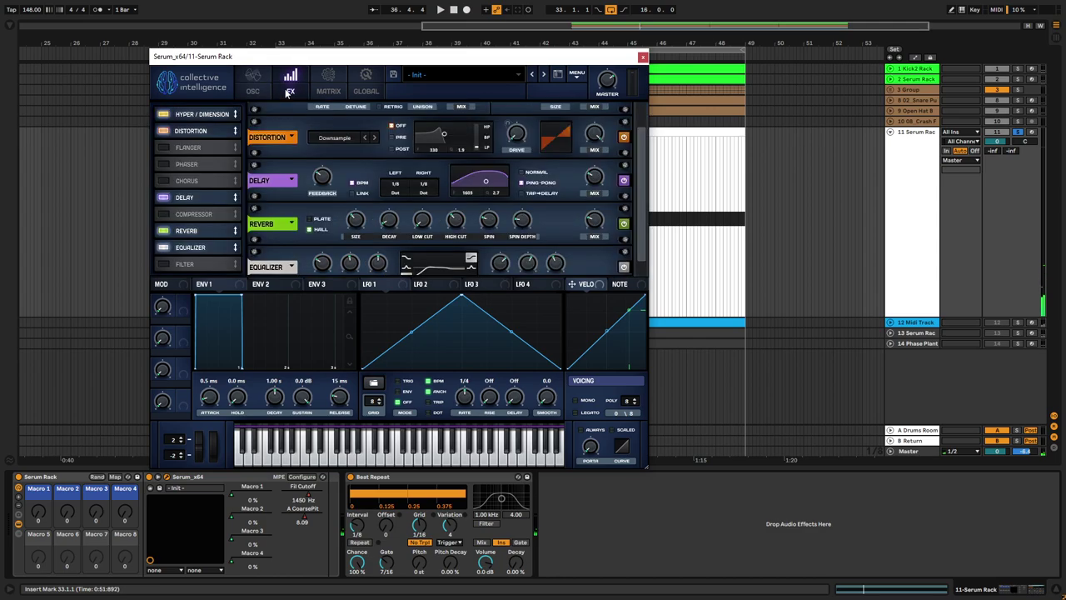
scroll(638, 215, "down", 1)
mouse_move(351, 256)
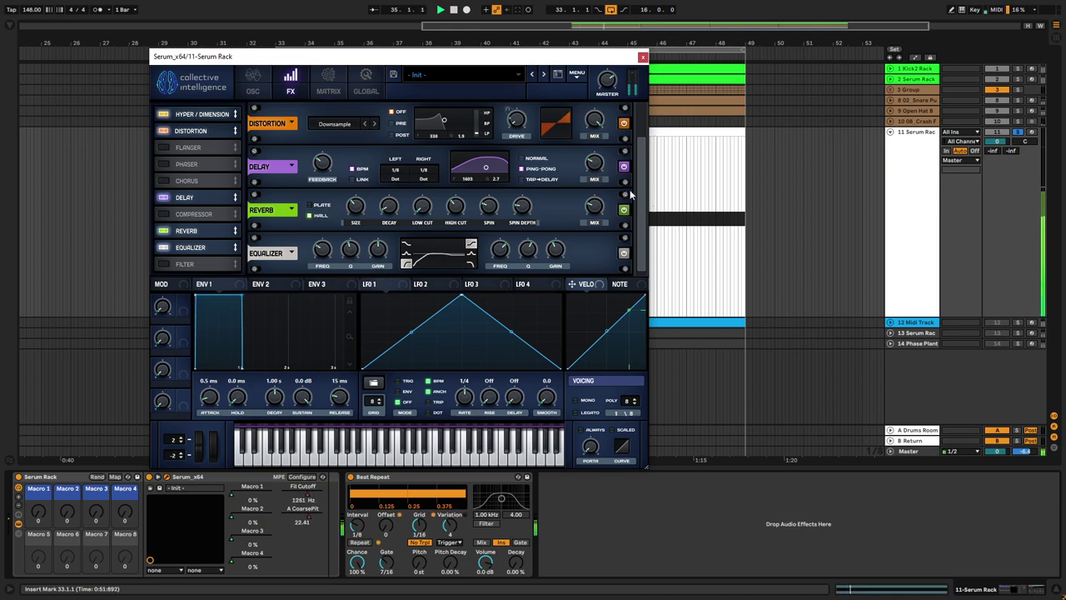
left_click_drag(197, 214, 194, 249)
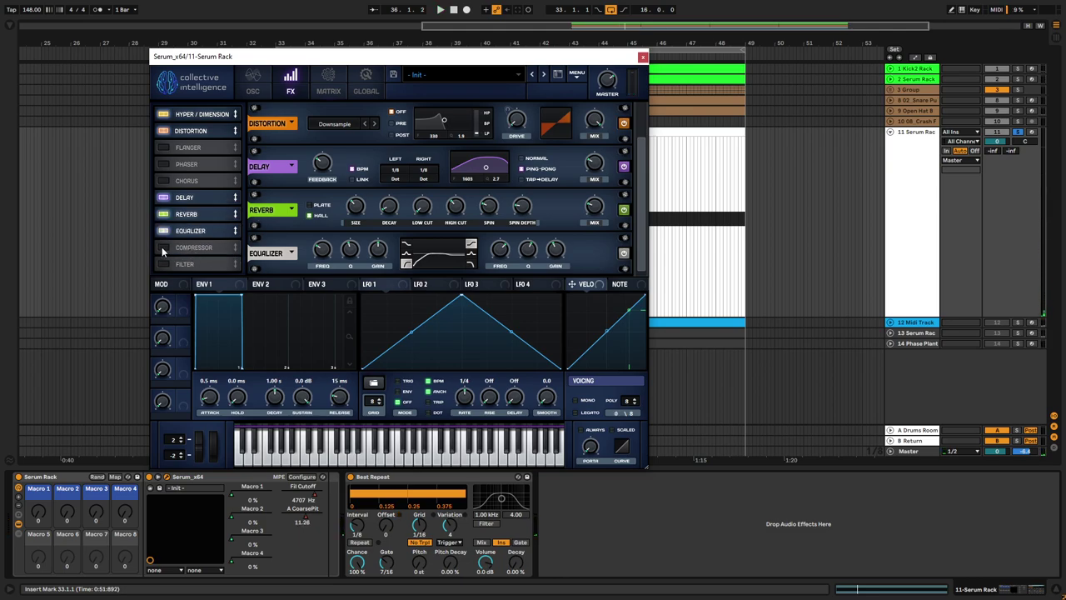
left_click(162, 248)
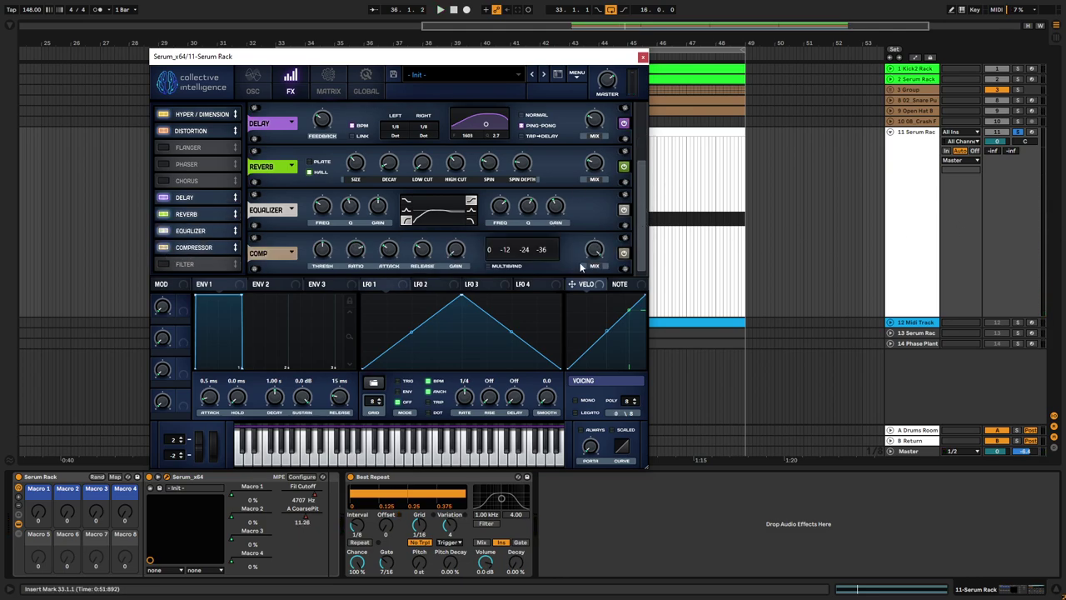
Play the track and adjust the threshold of Serum's Compressor effect
key("space")
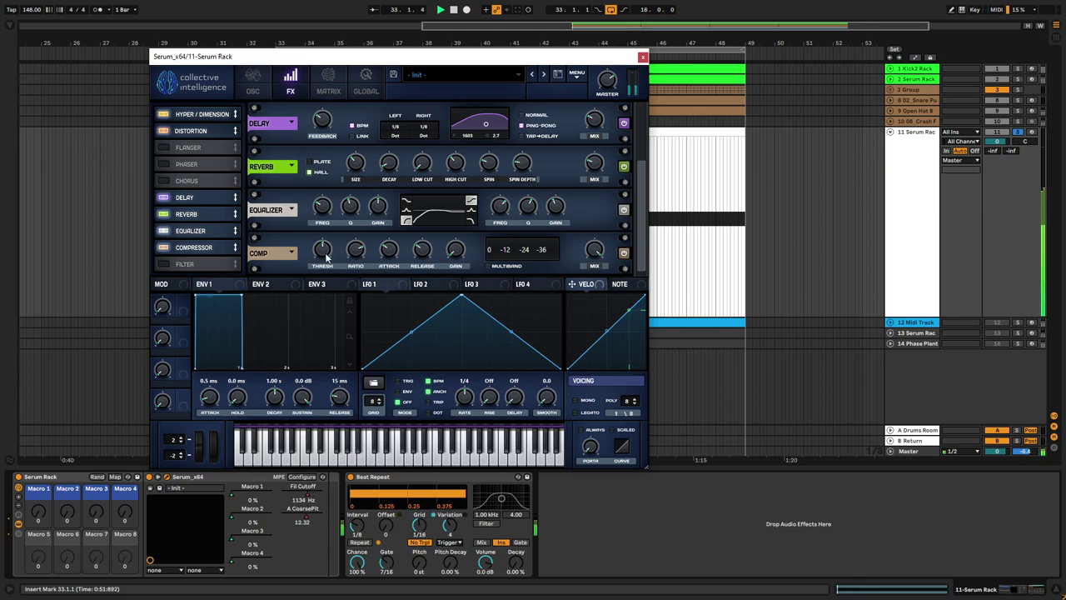
left_click_drag(325, 252, 324, 248)
Enable the Filter in Serum's effects and set its type to the flanges comb filter Cmb -
left_click(164, 267)
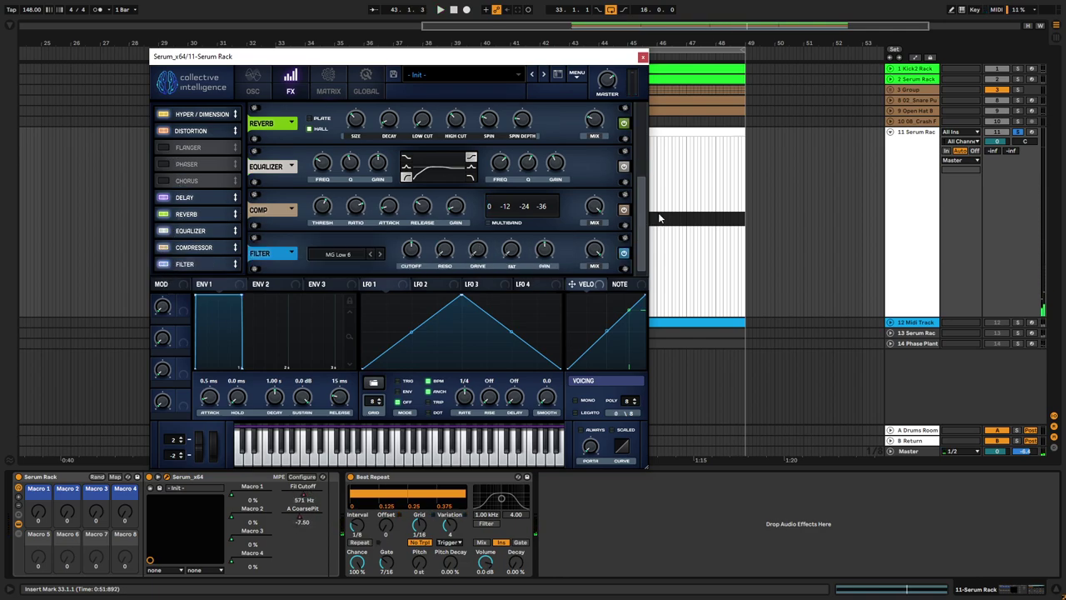
left_click(336, 256)
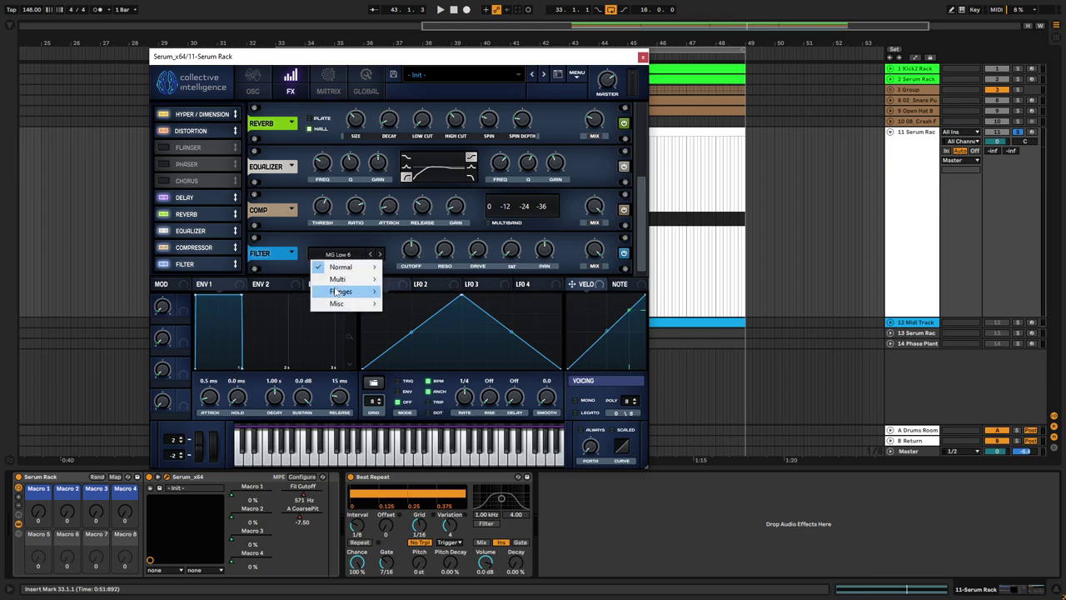
mouse_move(341, 290)
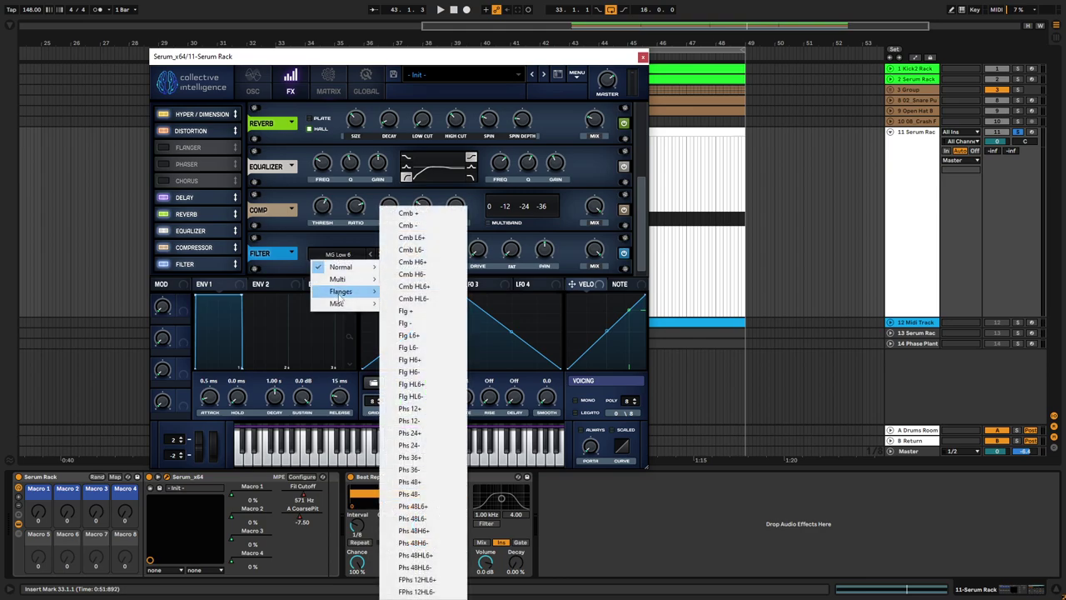
left_click(428, 226)
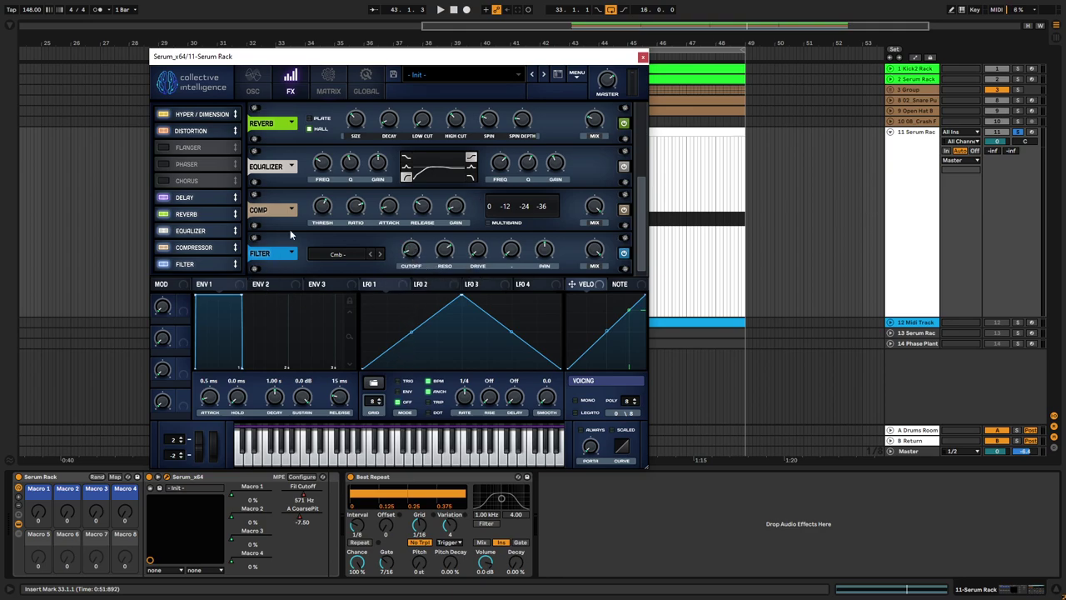
While the track plays, lower the effects filter's mix and raise its resonance, and close Serum after checking the oscillator
key("space")
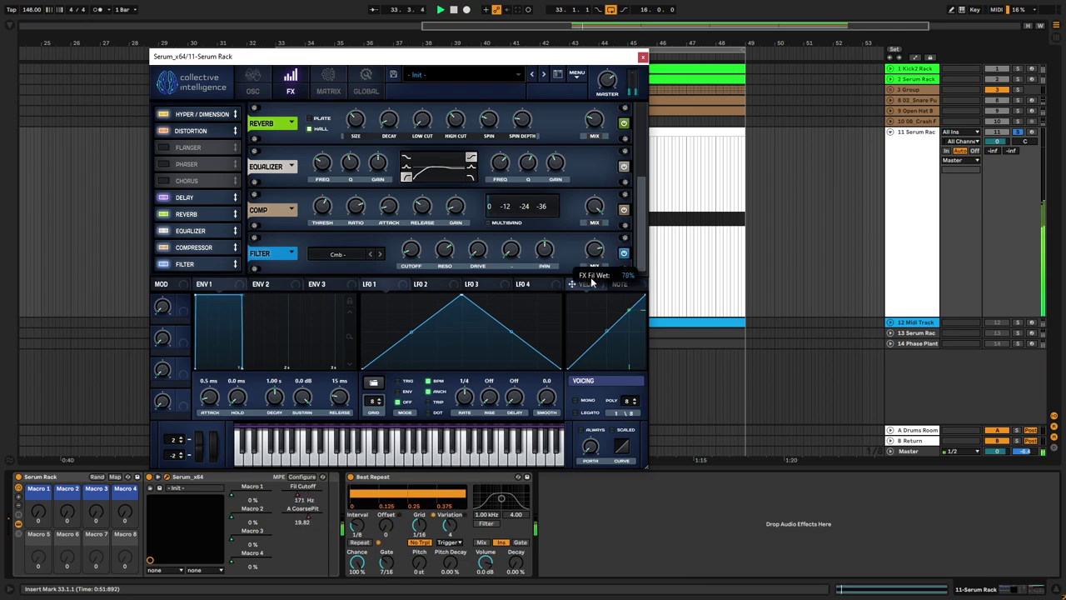
left_click_drag(589, 298, 590, 308)
left_click_drag(443, 251, 442, 242)
left_click(252, 83)
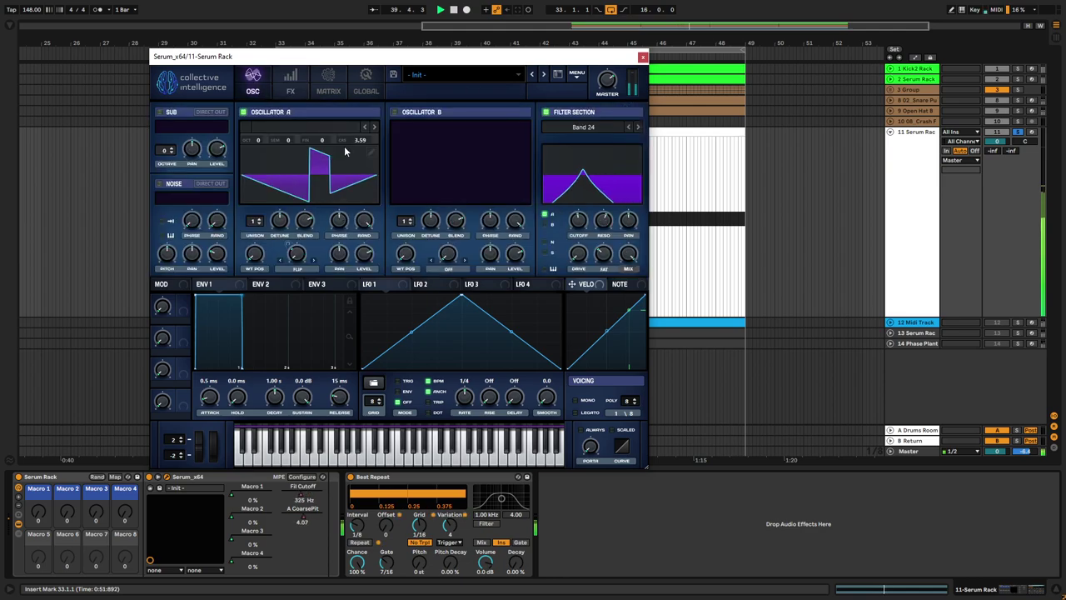
left_click(642, 56)
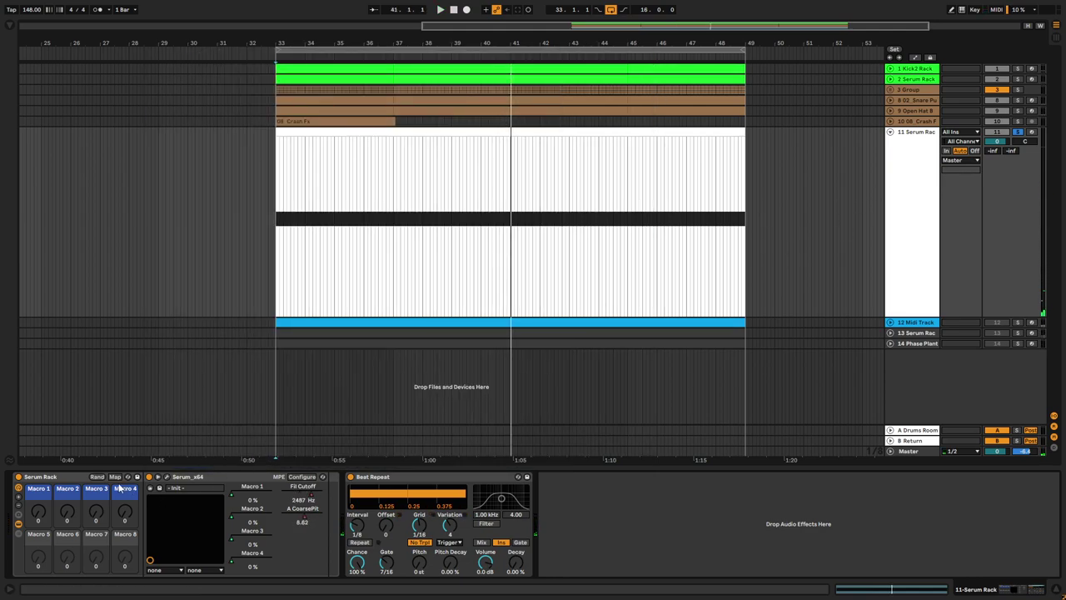
In the Session mixer, lower track 11 Serum Rack to -5.4 dB and unsolo it to hear it with the full mix
key("Tab")
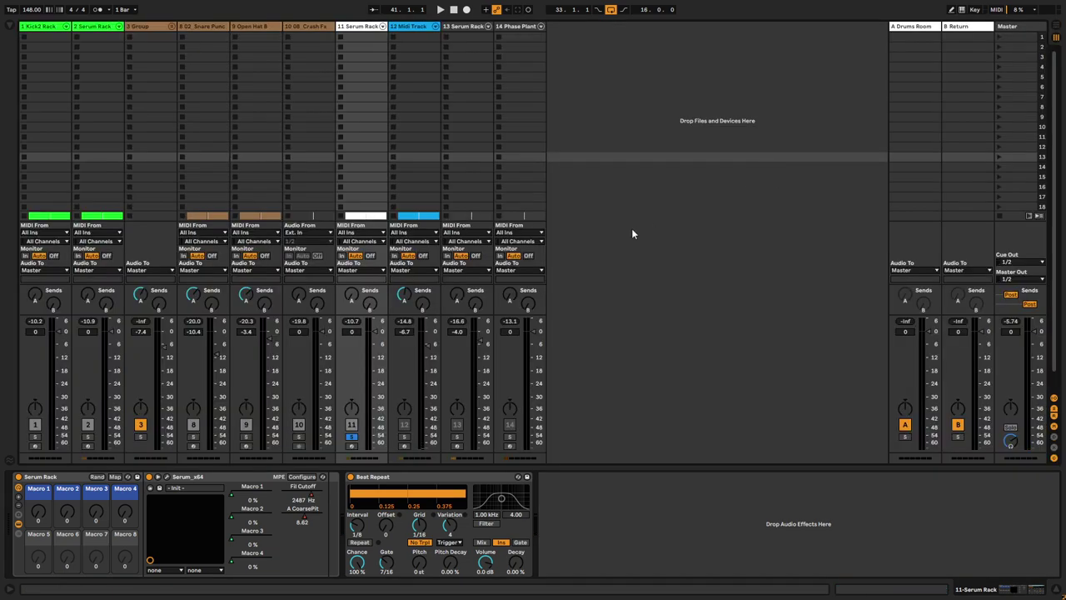
left_click_drag(372, 332, 375, 349)
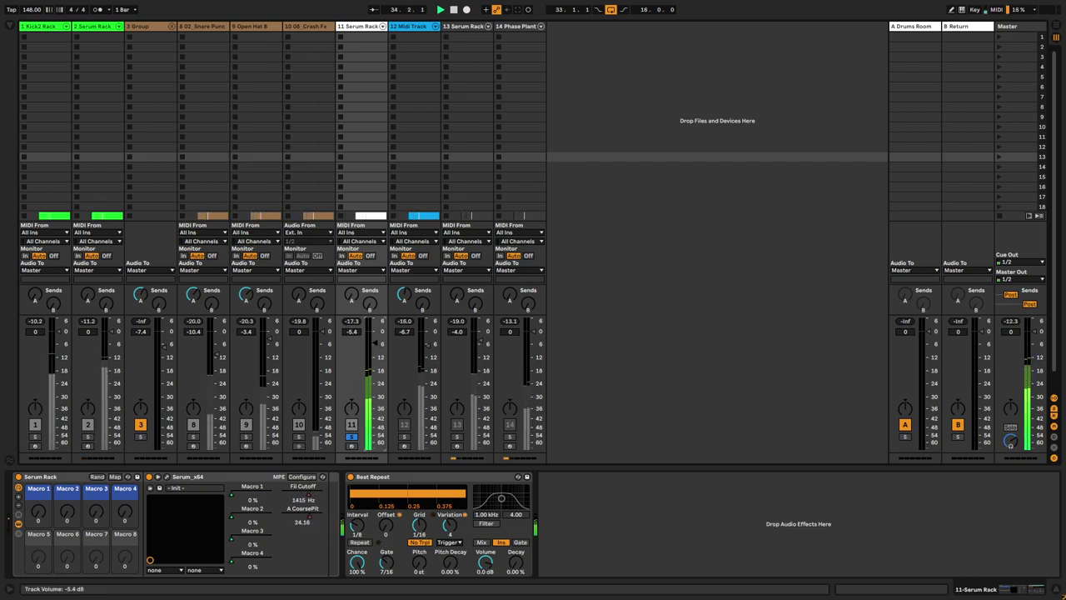
left_click(350, 437)
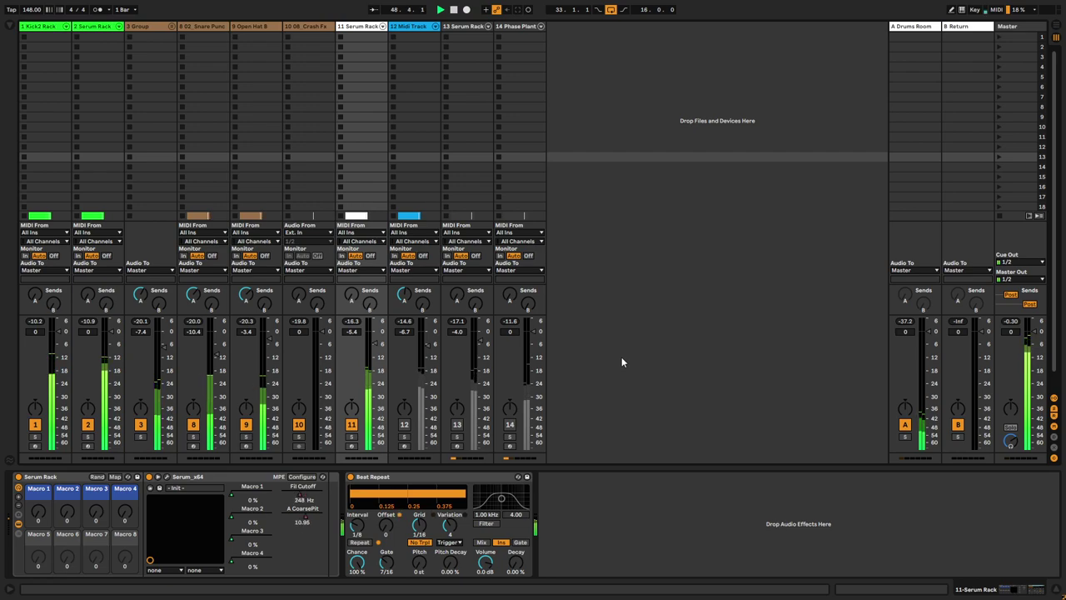
key("space")
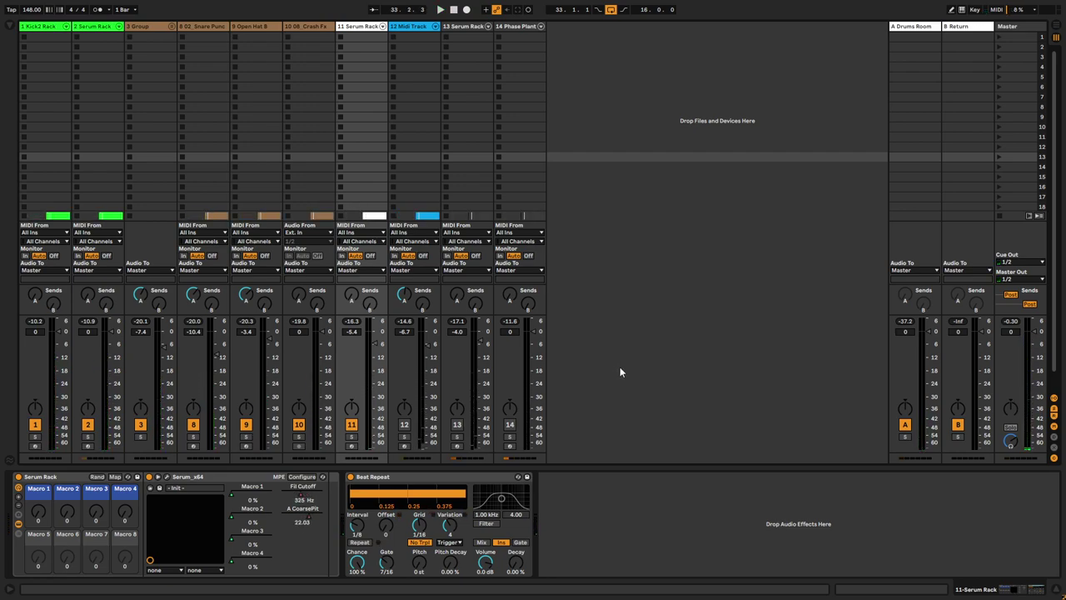
Open the Serum instrument's window for the 11 Serum Rack track
left_click(166, 476)
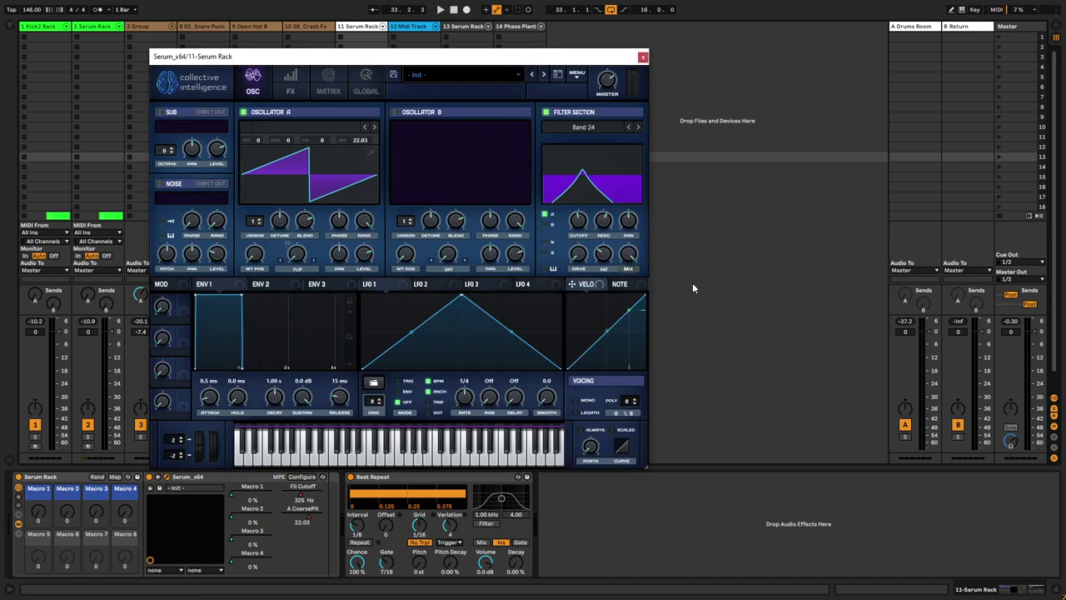